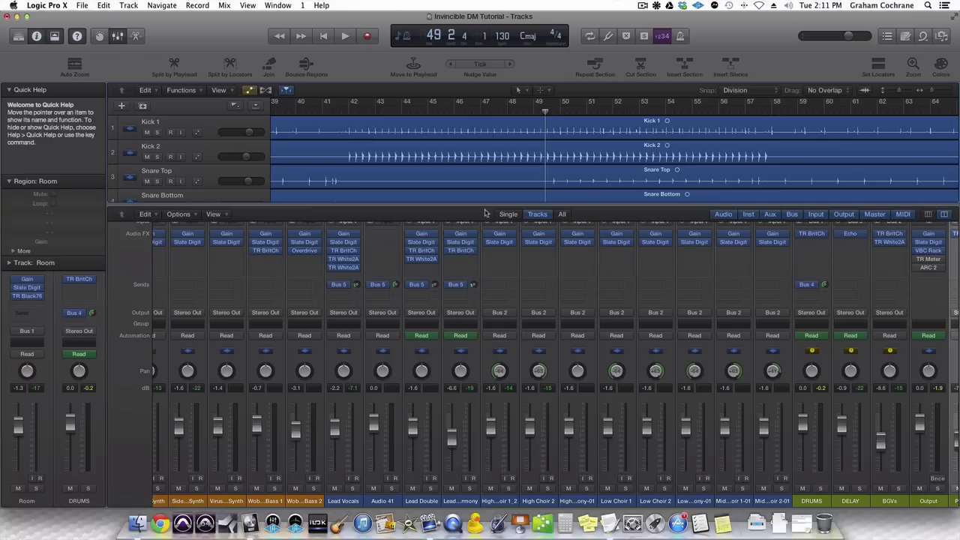
Play back the song from bar 49 to about bar 66.
key(space)
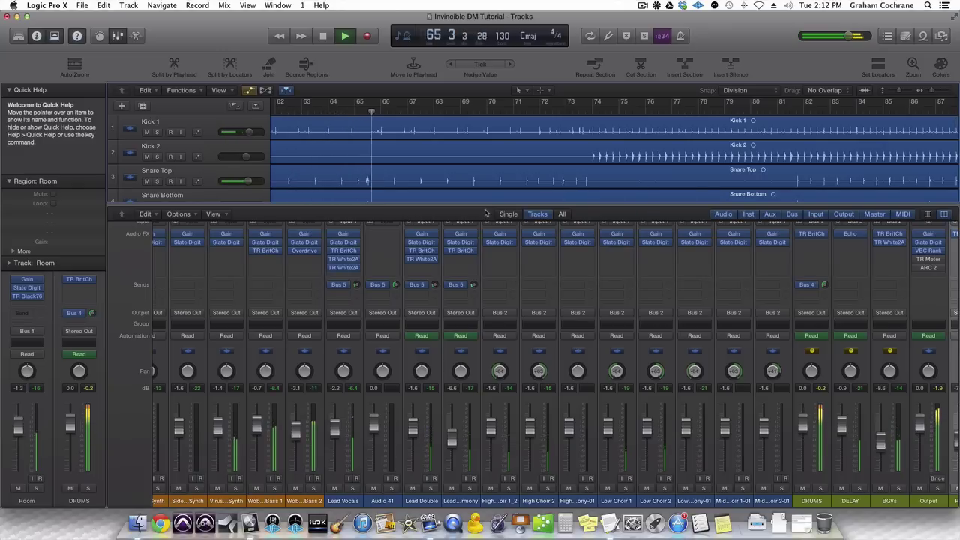
key(space)
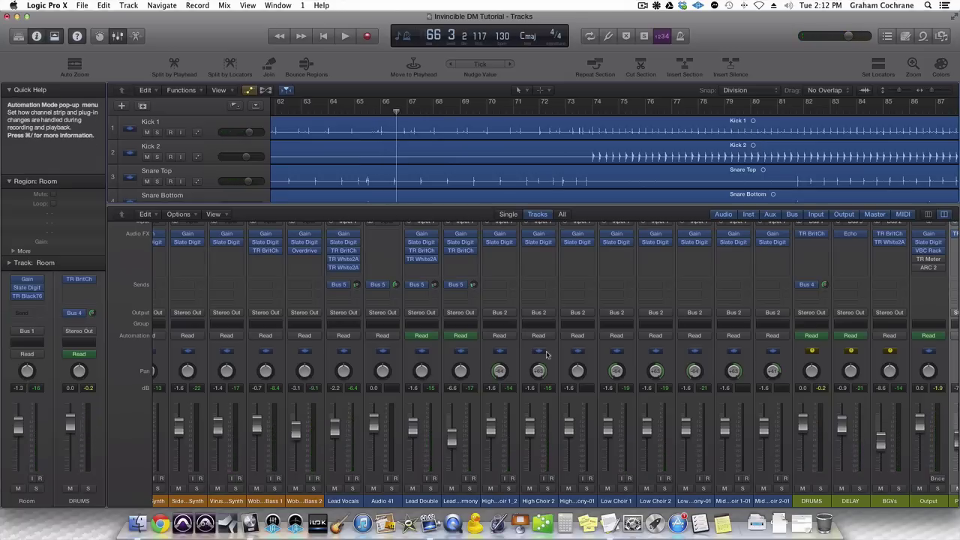
Look across the mixer's channel strips and inspect the Slate Digital Virtual Channel plug-in on Ac. Gtr Mic 2.
scroll(551, 323, left, 10)
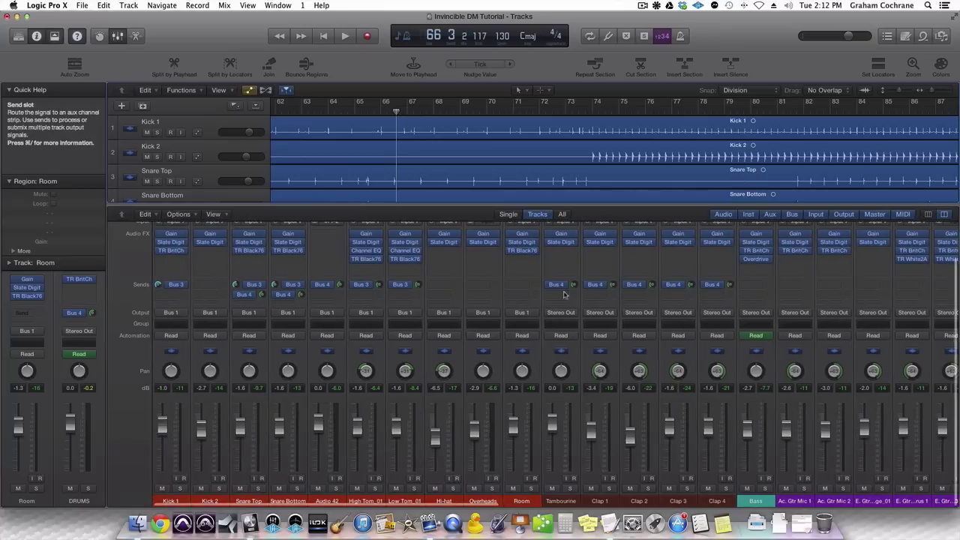
scroll(551, 323, right, 8)
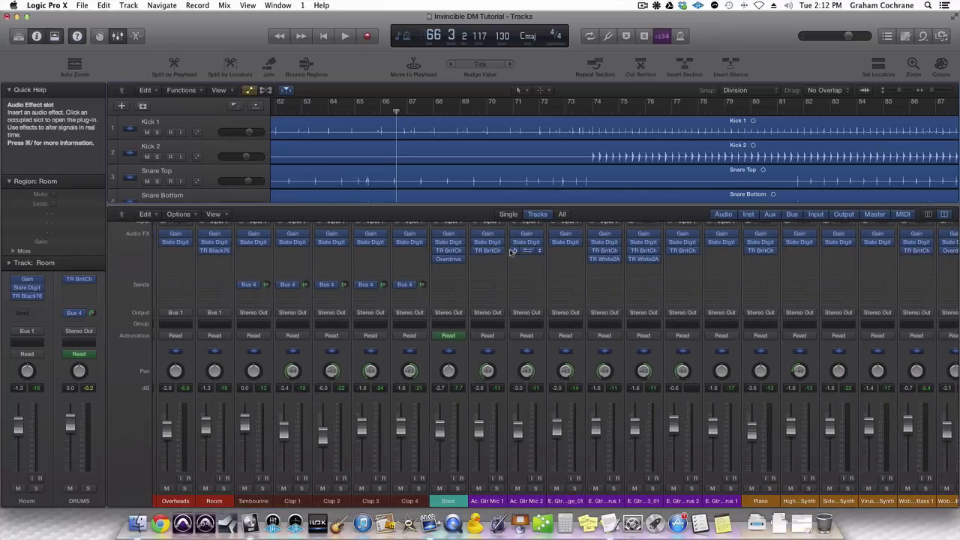
click(527, 245)
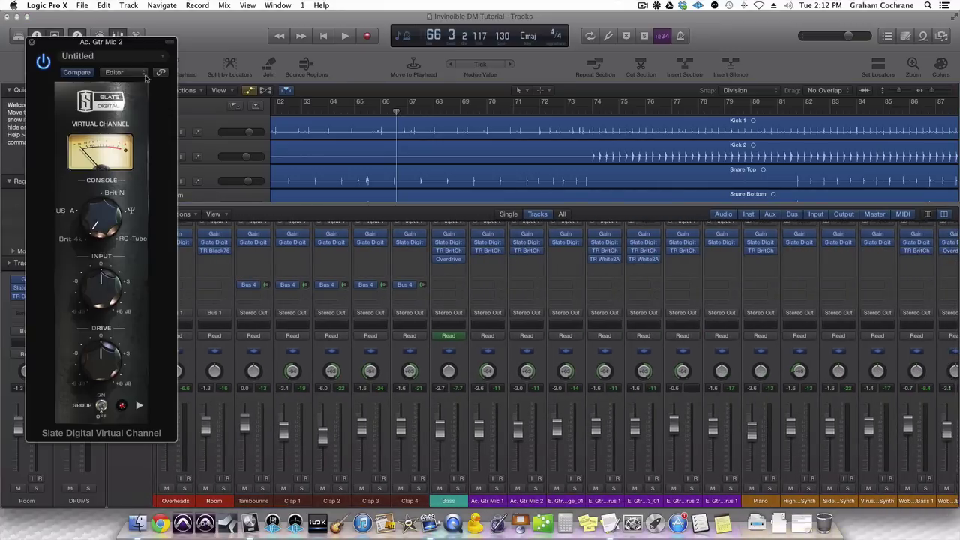
click(33, 42)
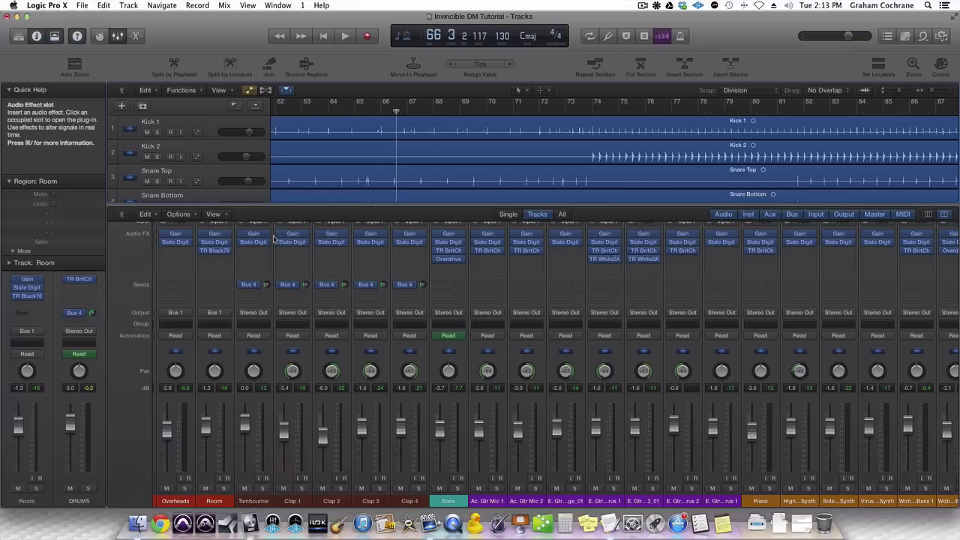
Insert a mono Amp Designer in the empty effect slot below TR BritCh on the Ac. Gtr Mic 1 channel.
scroll(337, 281, left, 2)
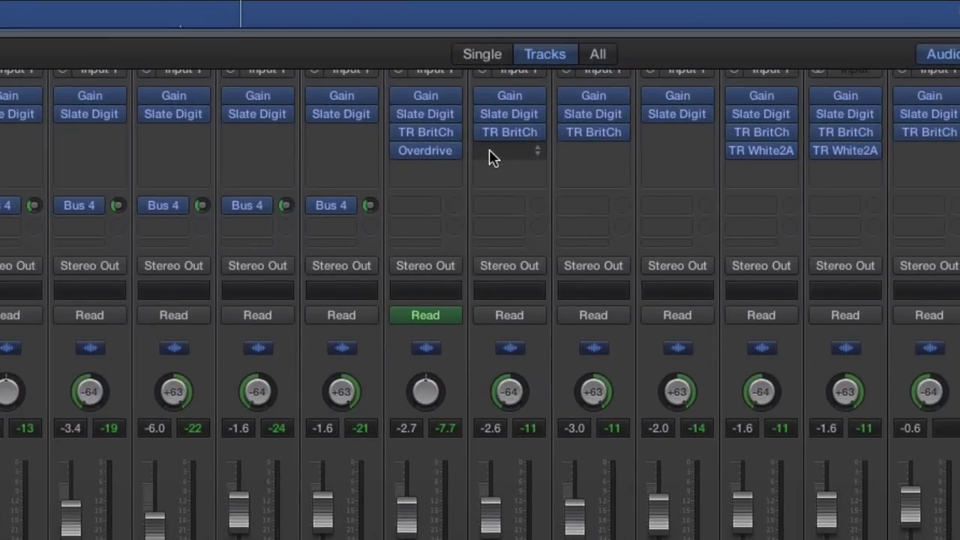
click(523, 156)
mouse_move(535, 189)
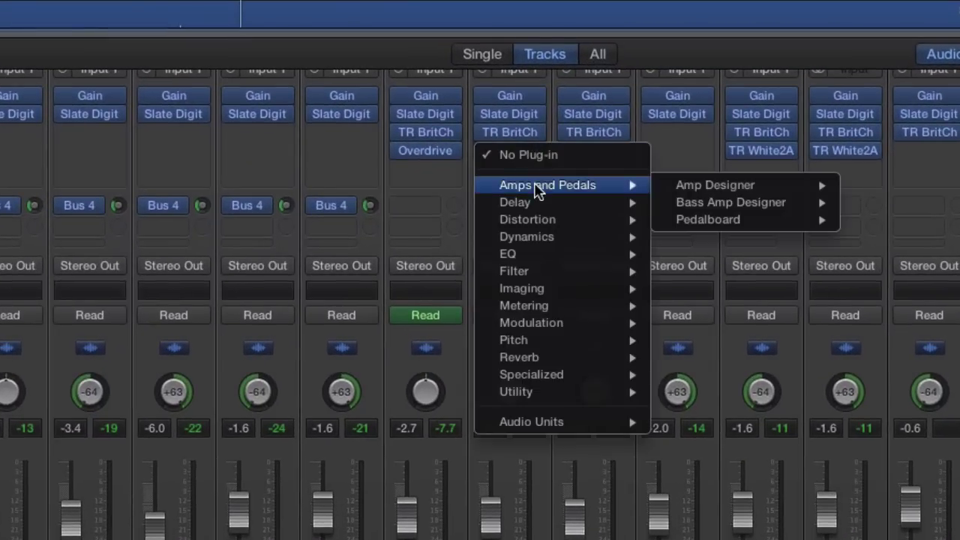
mouse_move(694, 189)
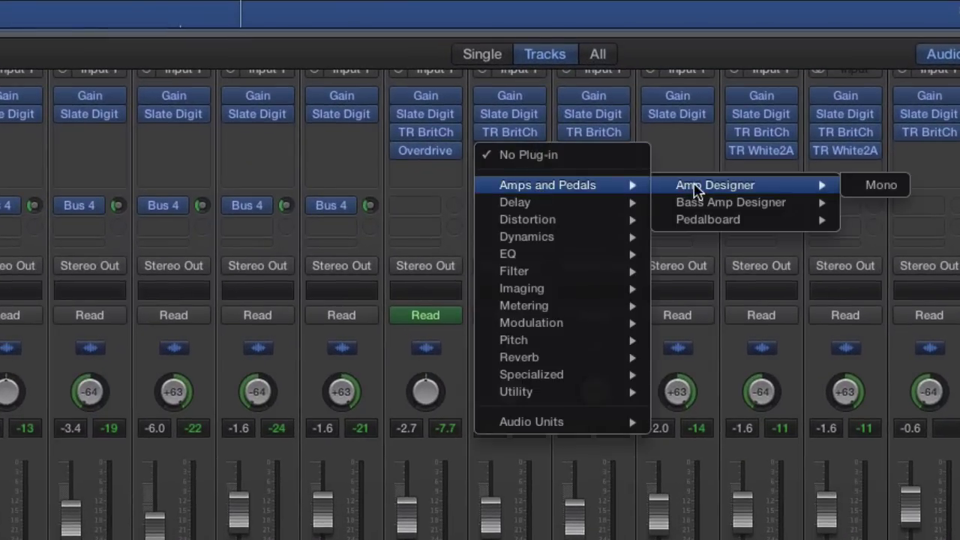
click(892, 184)
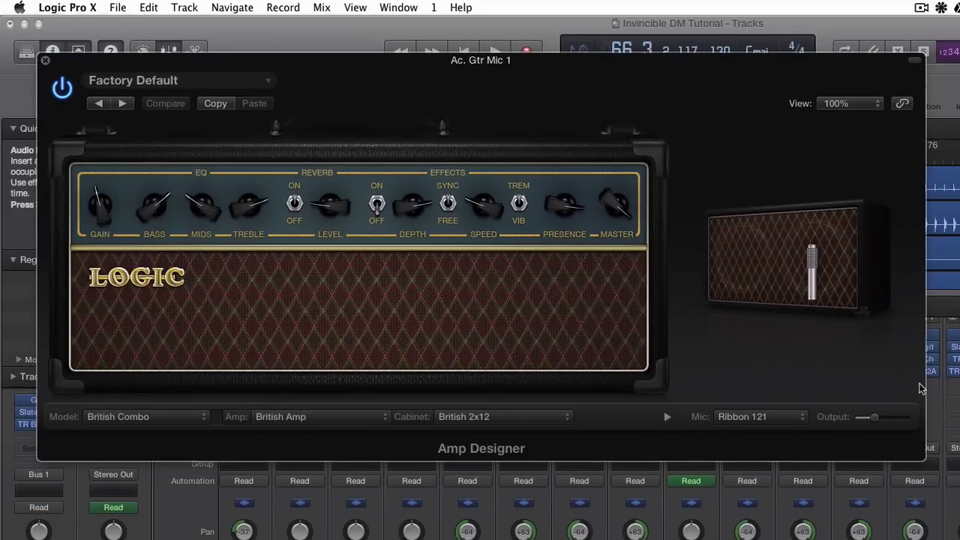
Try the Blues Blaster Combo and Modern American Stack models in Amp Designer, and return to British Combo.
mouse_move(880, 373)
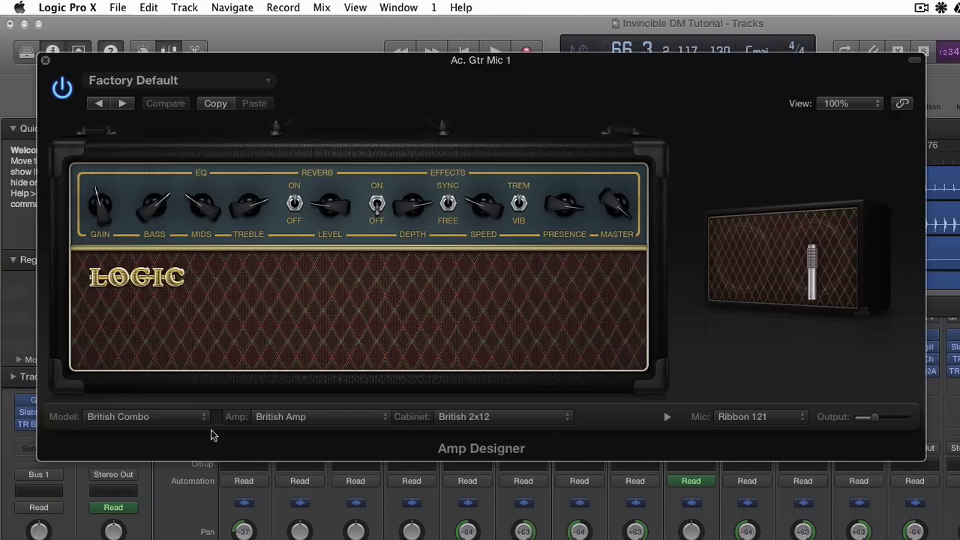
click(188, 418)
click(177, 302)
click(166, 417)
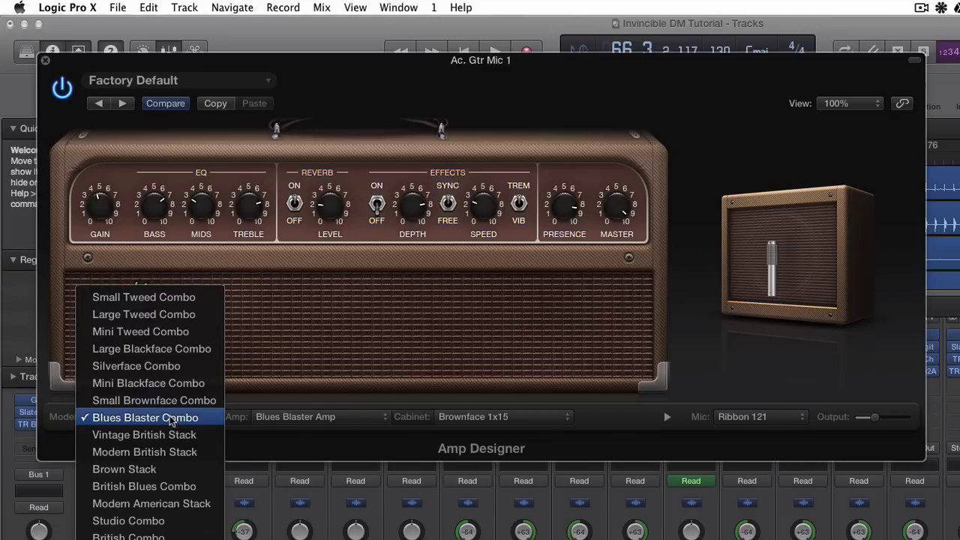
click(171, 503)
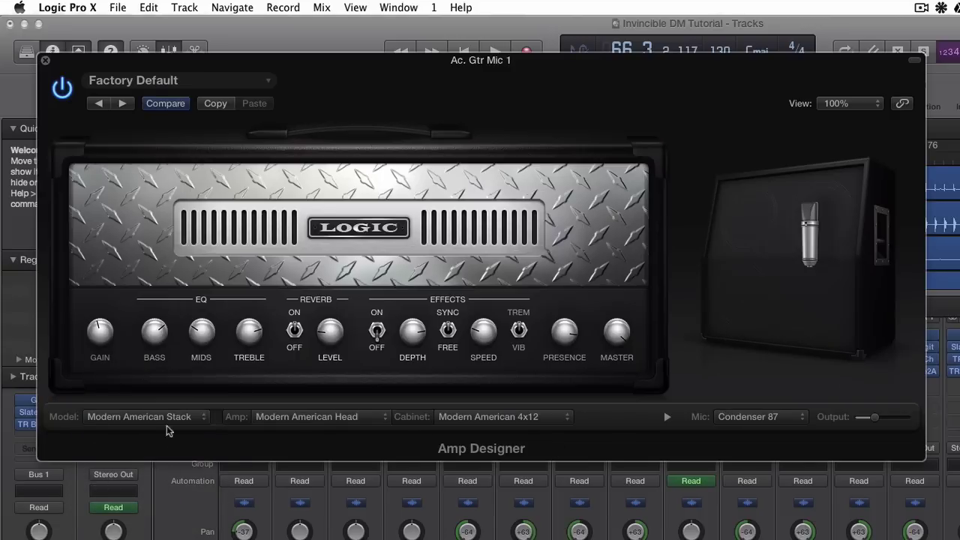
click(165, 416)
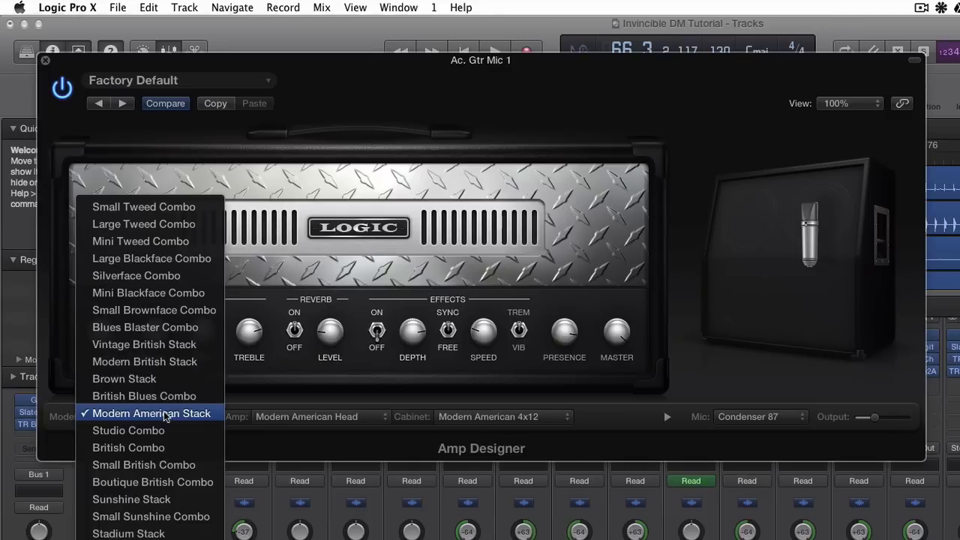
click(168, 454)
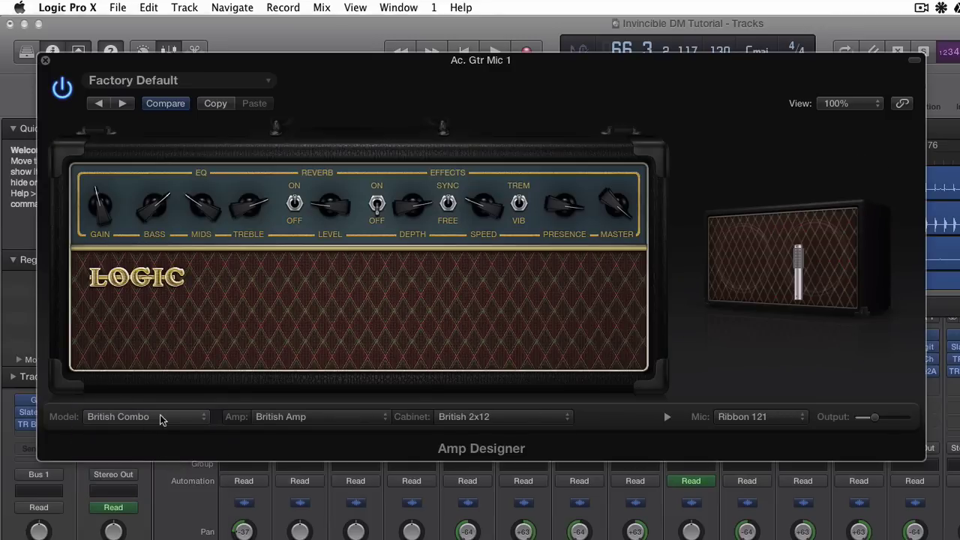
Try the Brownface 1x12 and Tweed 1x10 cabinets with the British Amp, and settle on British Blues 2x12.
click(461, 418)
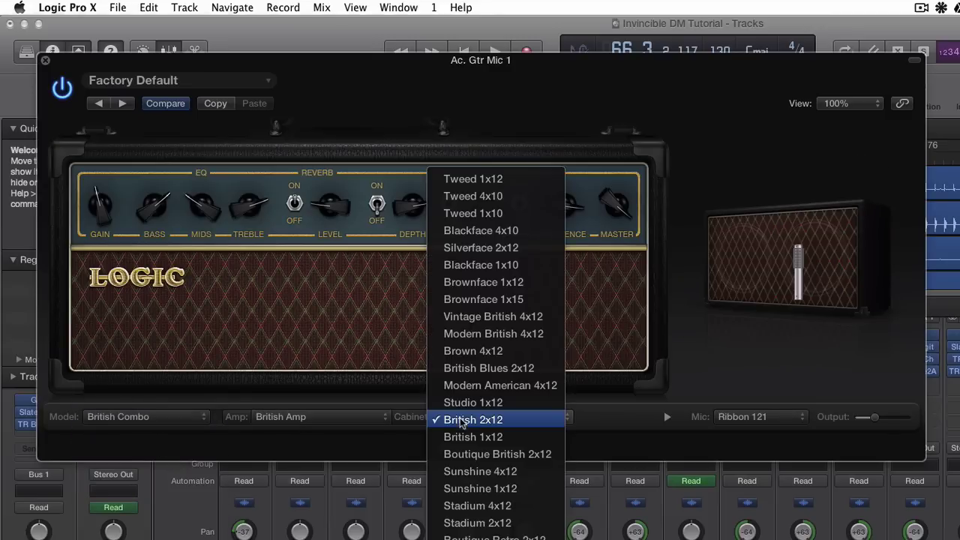
click(484, 288)
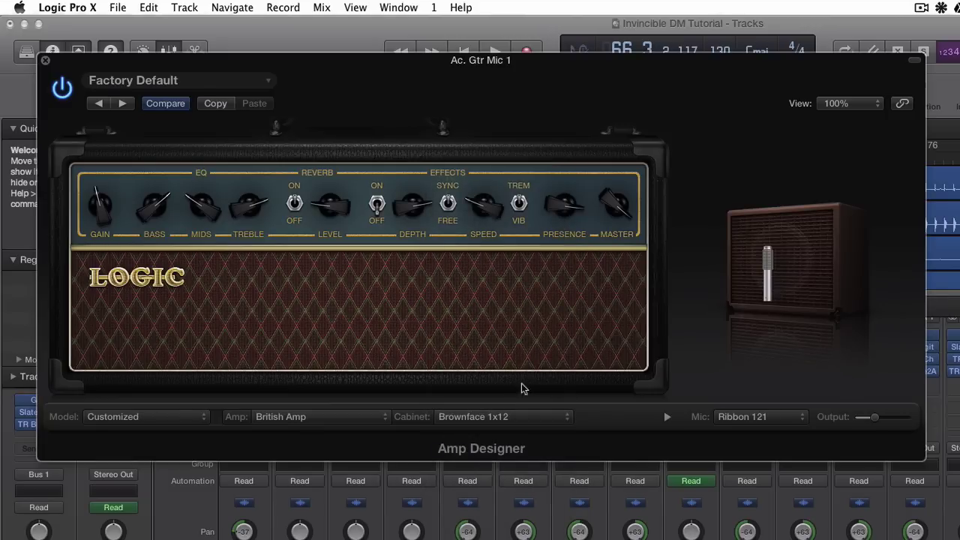
click(539, 419)
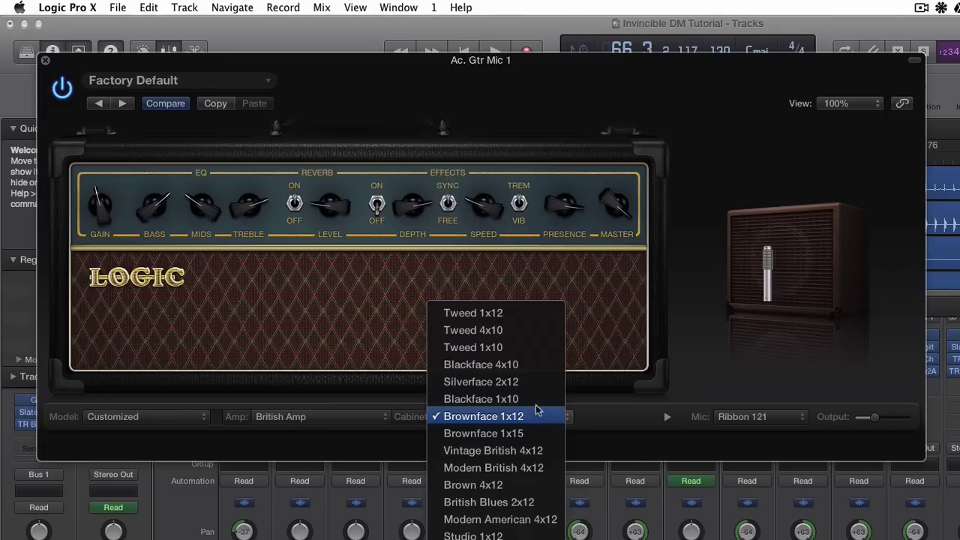
click(509, 348)
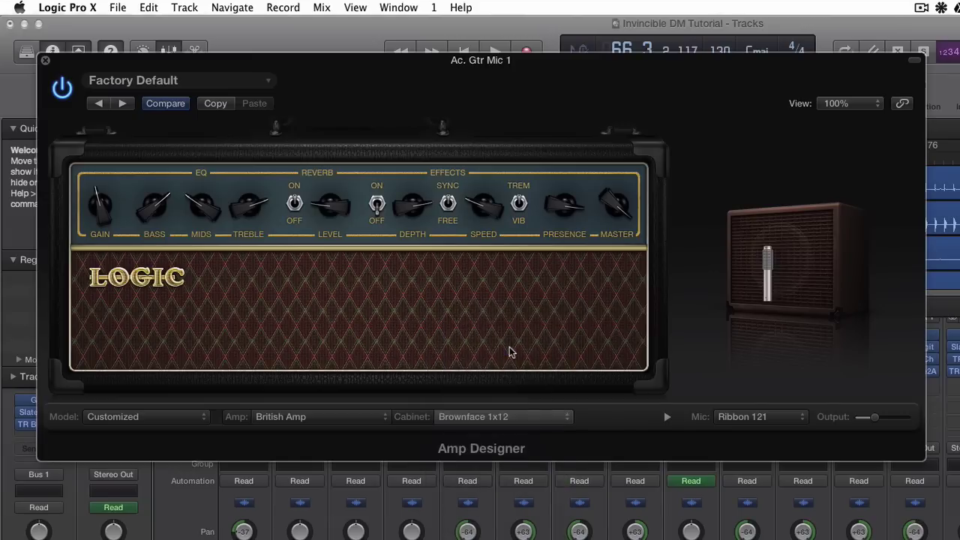
click(509, 416)
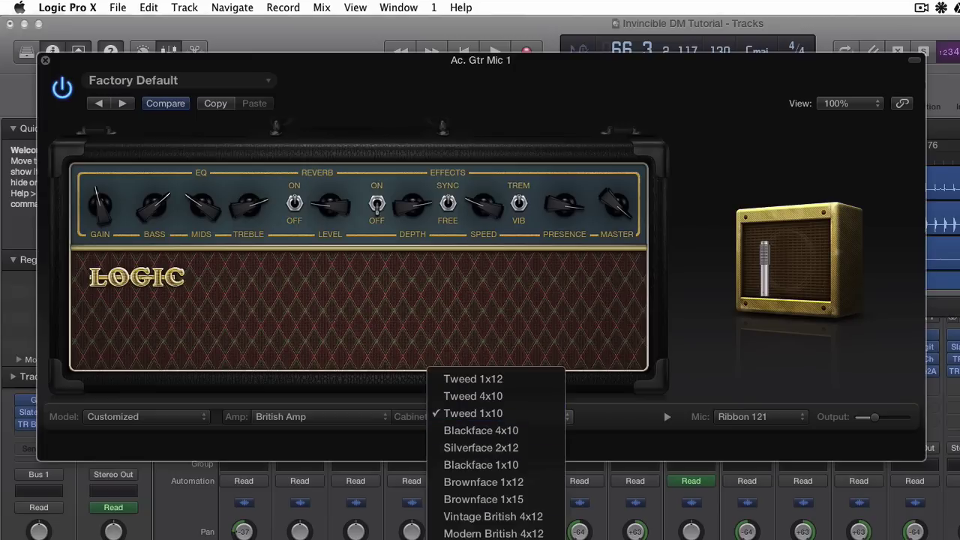
click(488, 539)
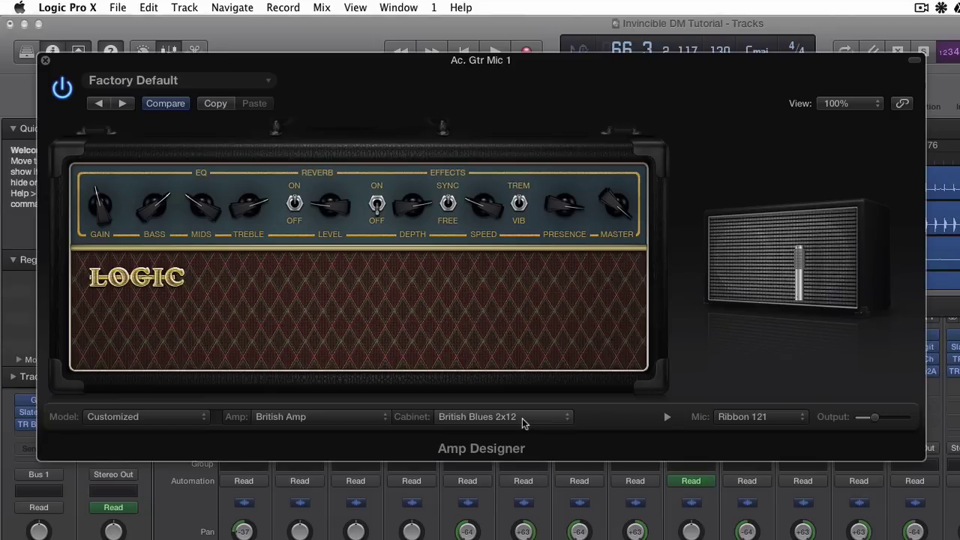
Review the available microphones while keeping Ribbon 121, and check Amp Designer's compact view before restoring the full view.
click(745, 415)
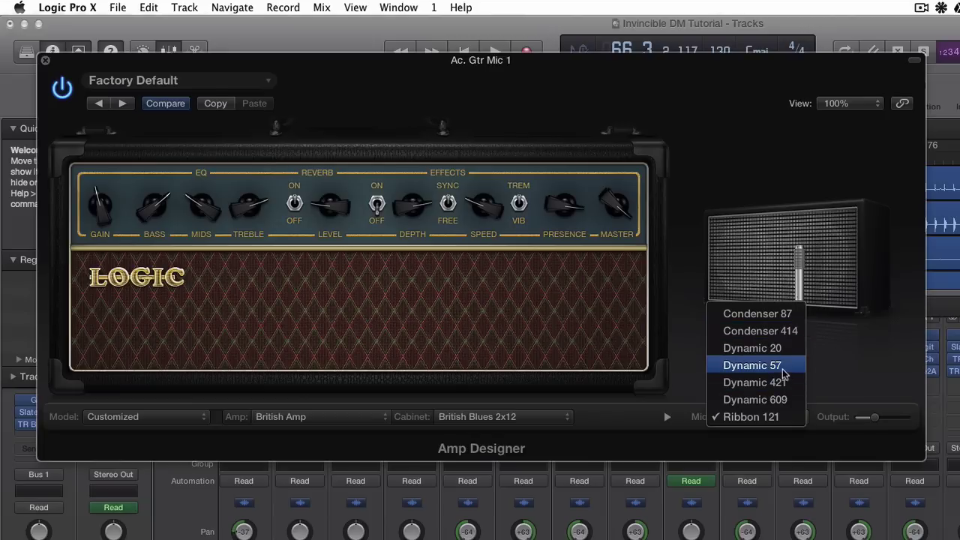
click(783, 417)
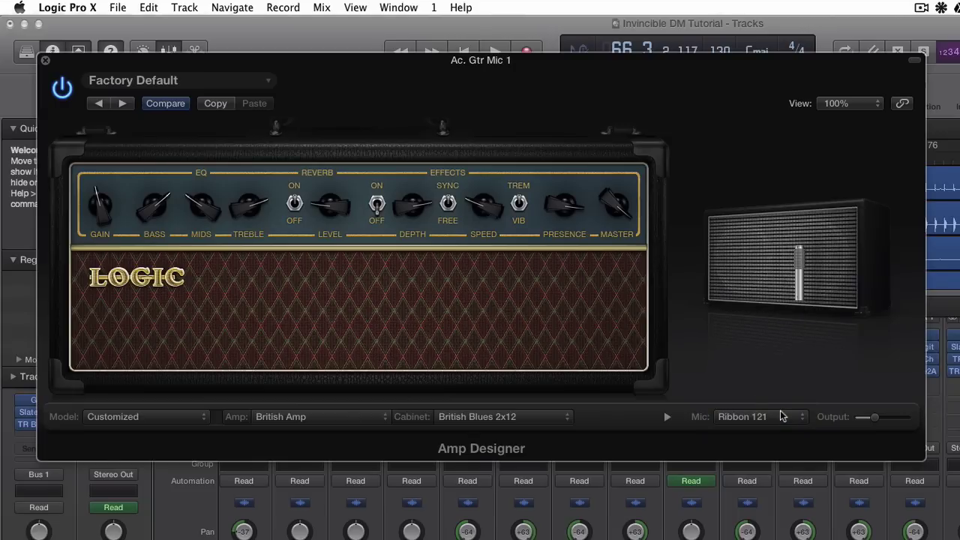
click(666, 416)
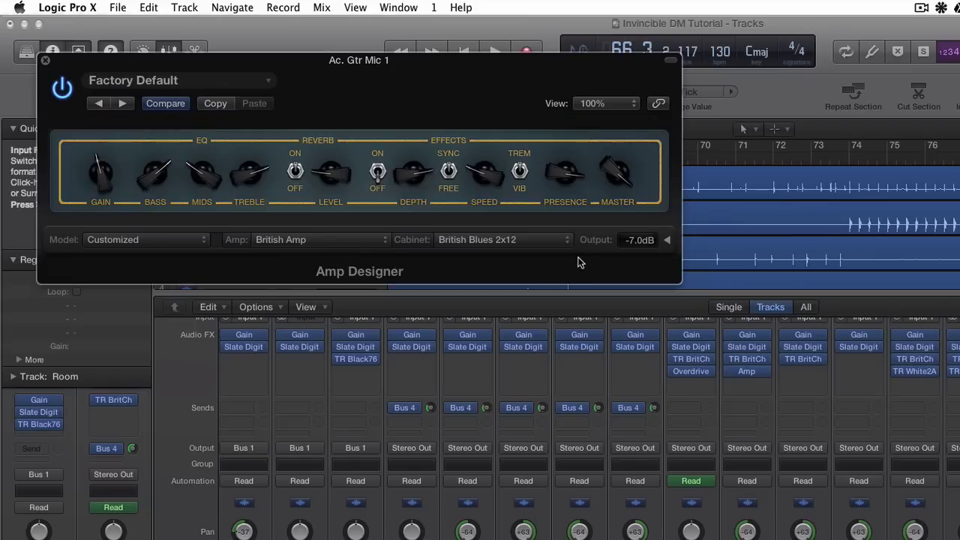
click(667, 240)
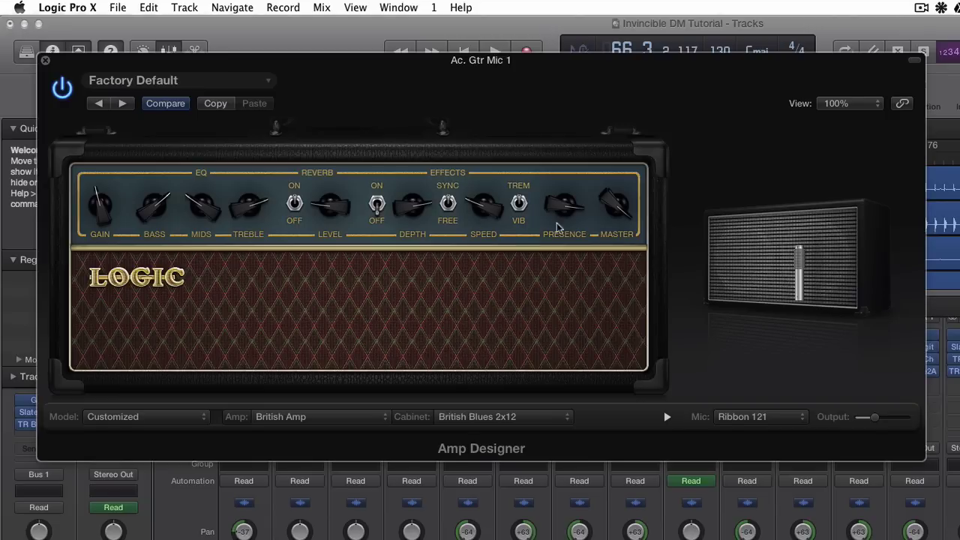
Move the Ribbon 121 microphone off-center and closer to the speaker, and return it near the center.
mouse_move(852, 265)
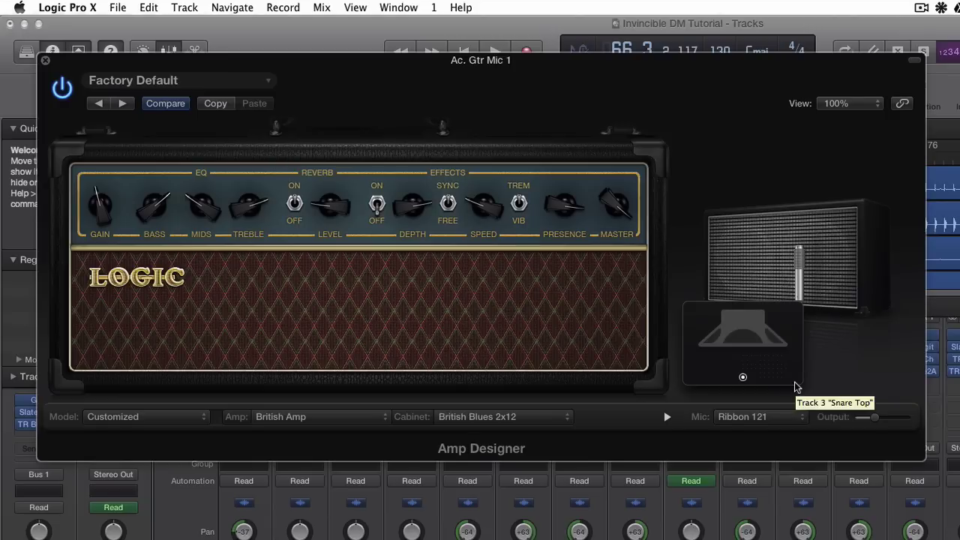
drag(743, 376, 774, 365)
mouse_move(765, 372)
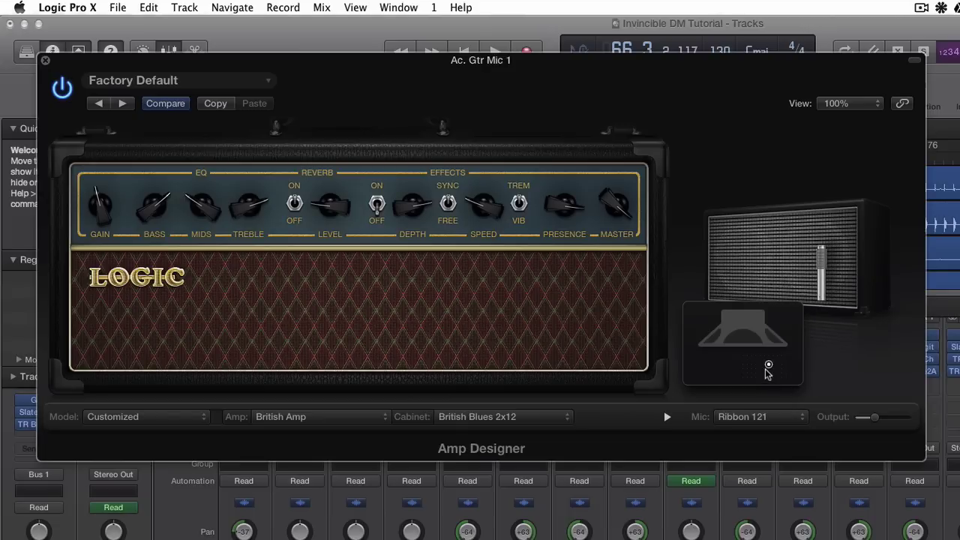
drag(770, 366, 748, 379)
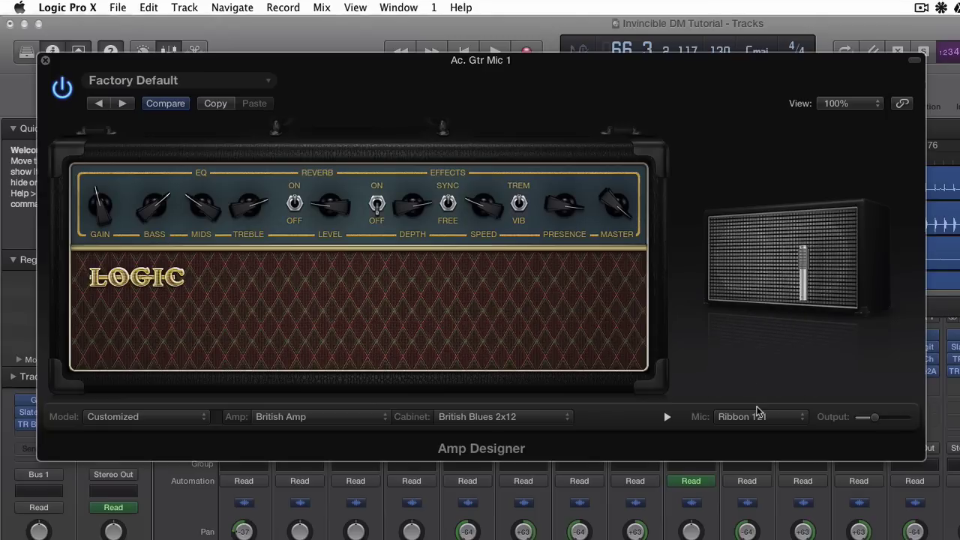
Change the cabinet microphone to Dynamic 57, place it close to the speaker and off-center, and close Amp Designer.
click(758, 411)
click(763, 375)
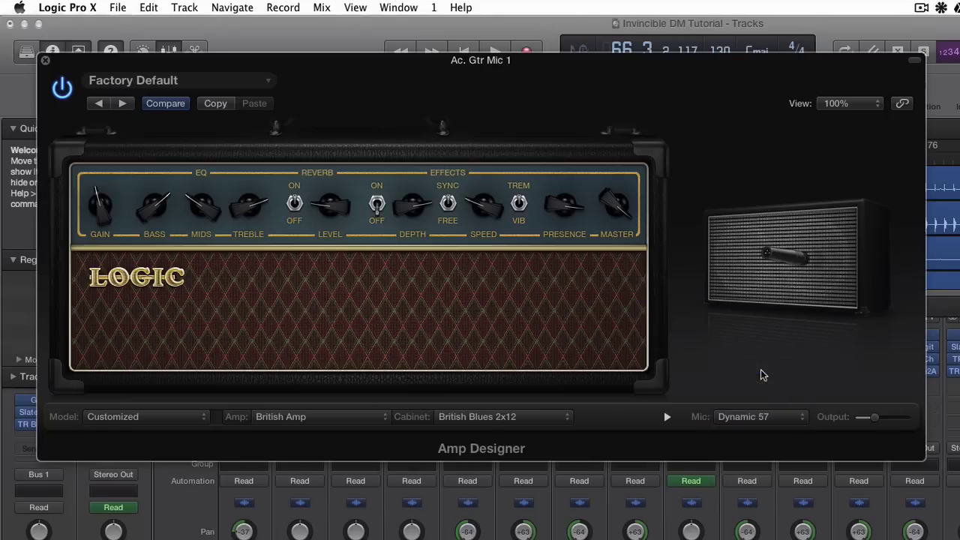
mouse_move(763, 375)
drag(749, 380, 781, 357)
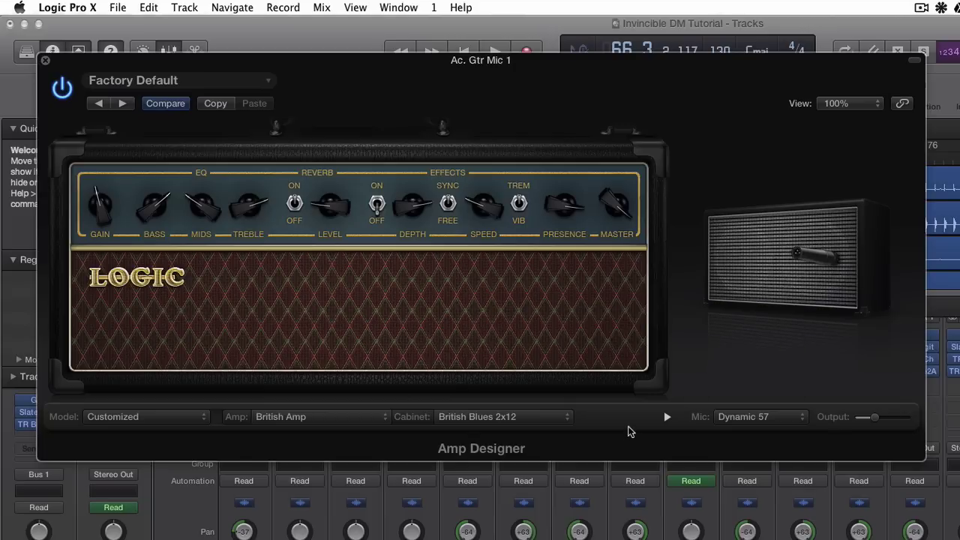
click(45, 60)
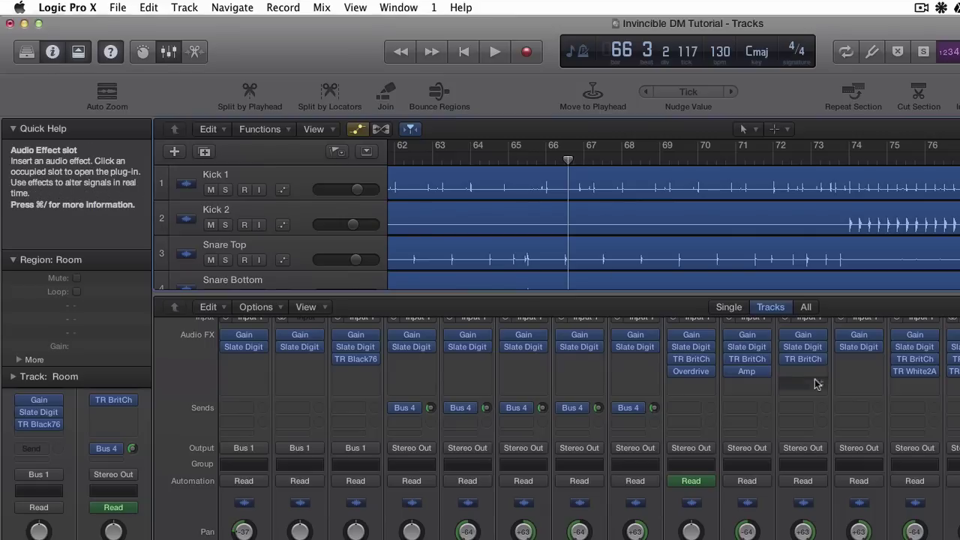
Insert Bass Amp Designer below Amp Designer on Ac. Gtr Mic 1 and set its model to Flip-Top Amp.
click(747, 383)
mouse_move(780, 406)
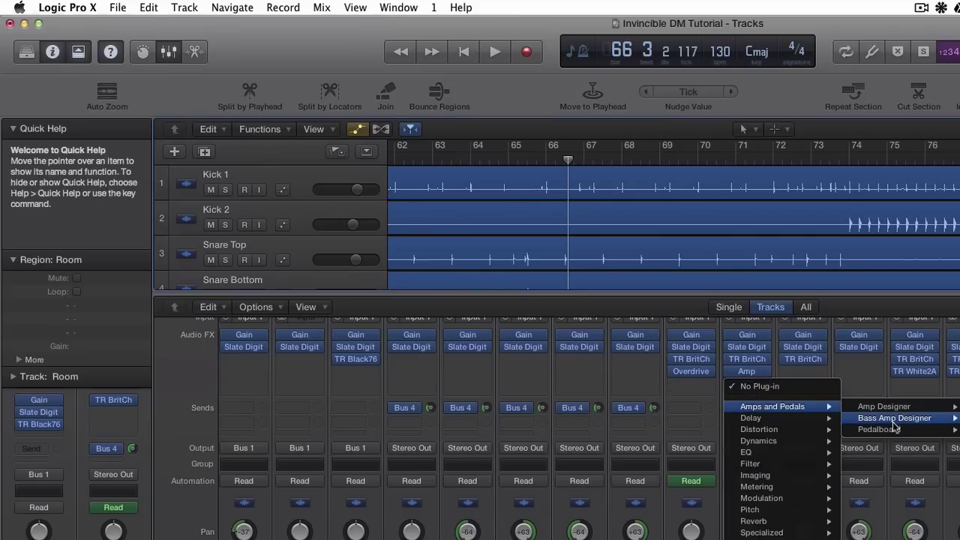
key(Escape)
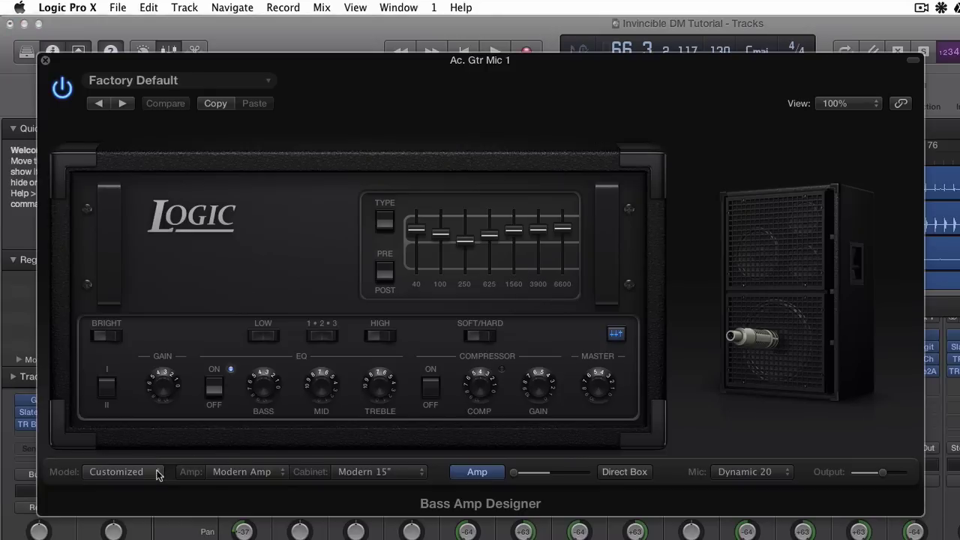
click(157, 471)
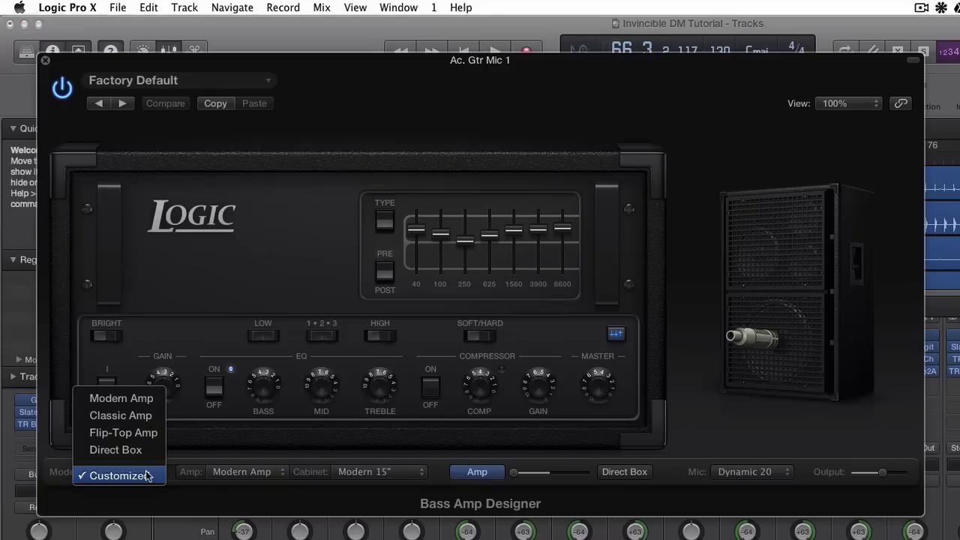
click(138, 433)
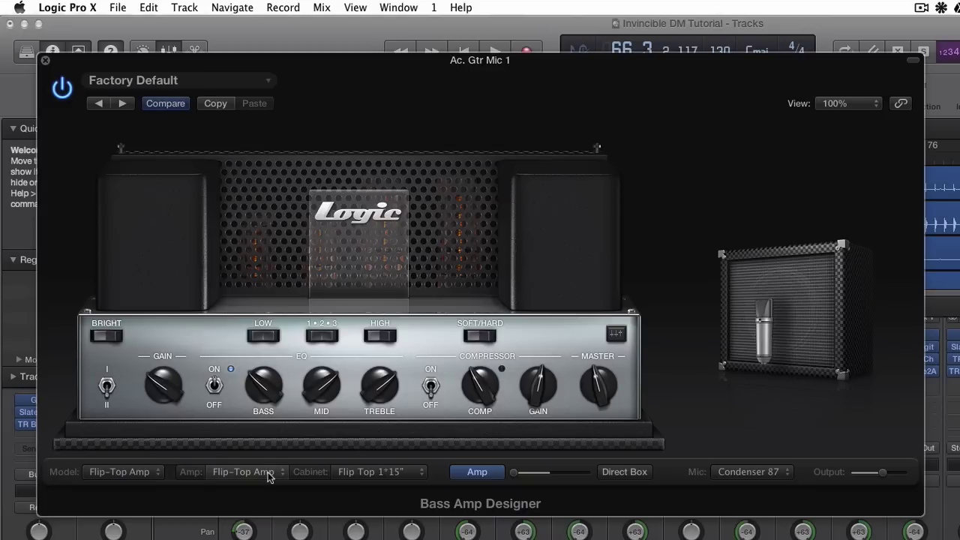
Set Bass Amp Designer's cabinet to Classic 8*10" and its microphone to Dynamic 421, and close the plug-in window.
click(369, 471)
click(377, 456)
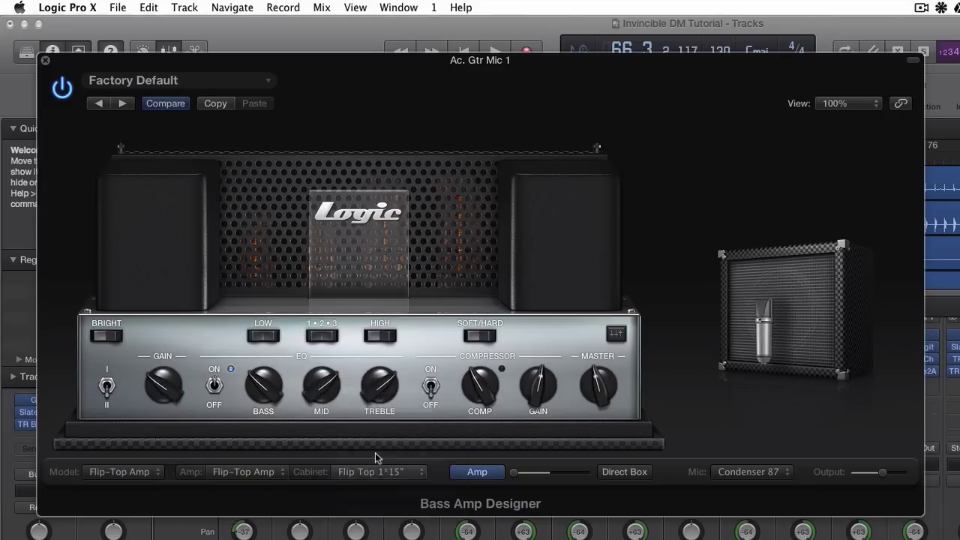
click(780, 471)
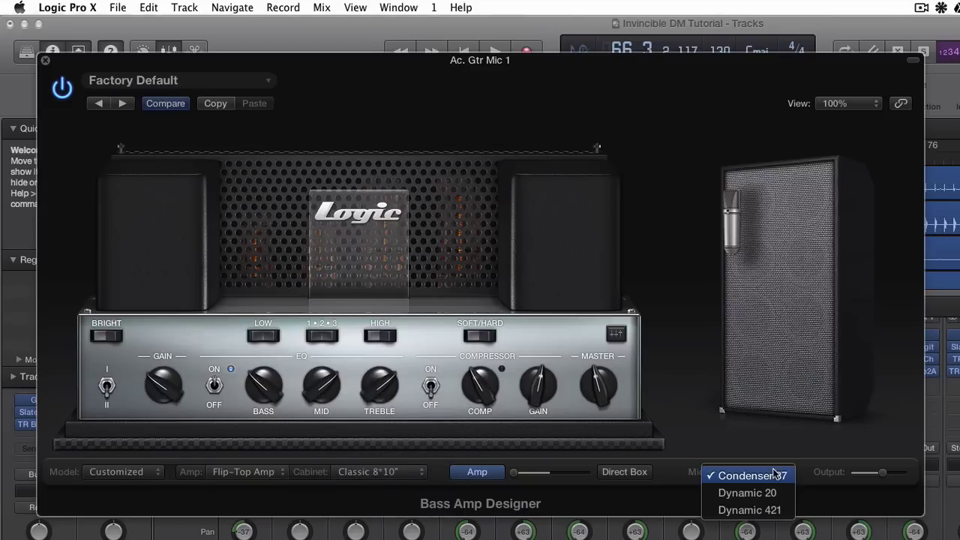
click(774, 510)
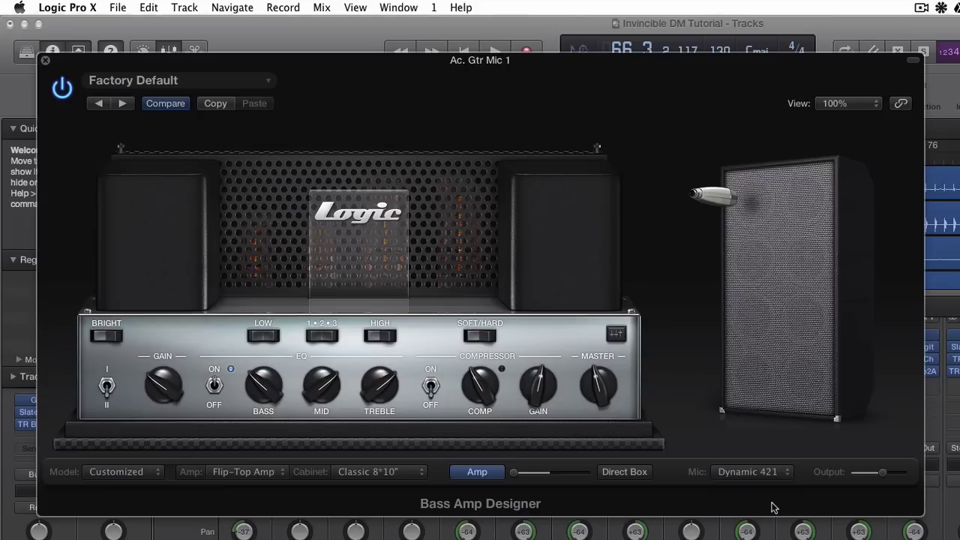
mouse_move(748, 428)
drag(752, 435, 788, 411)
click(45, 60)
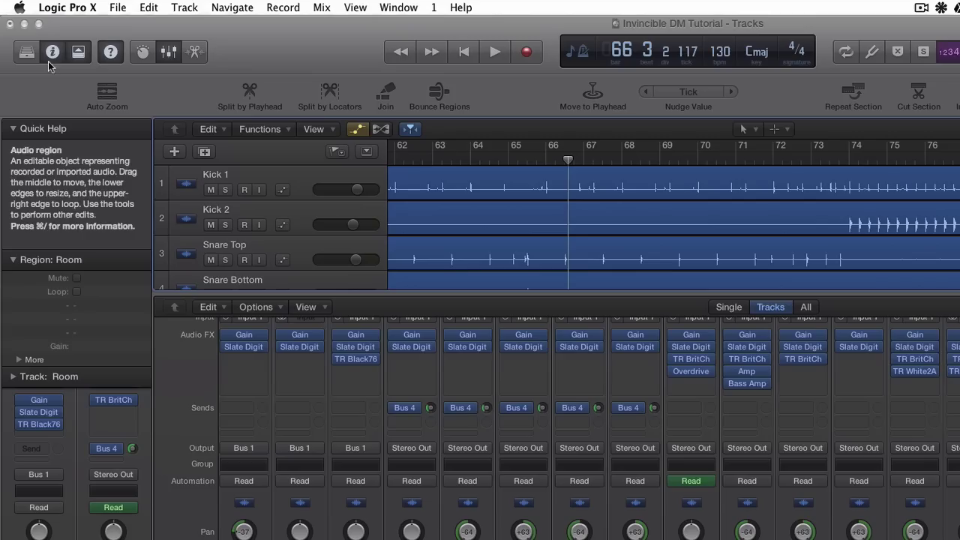
Insert the Pedalboard plug-in below Bass Amp Designer on the Ac. Gtr Mic 1 channel.
click(729, 397)
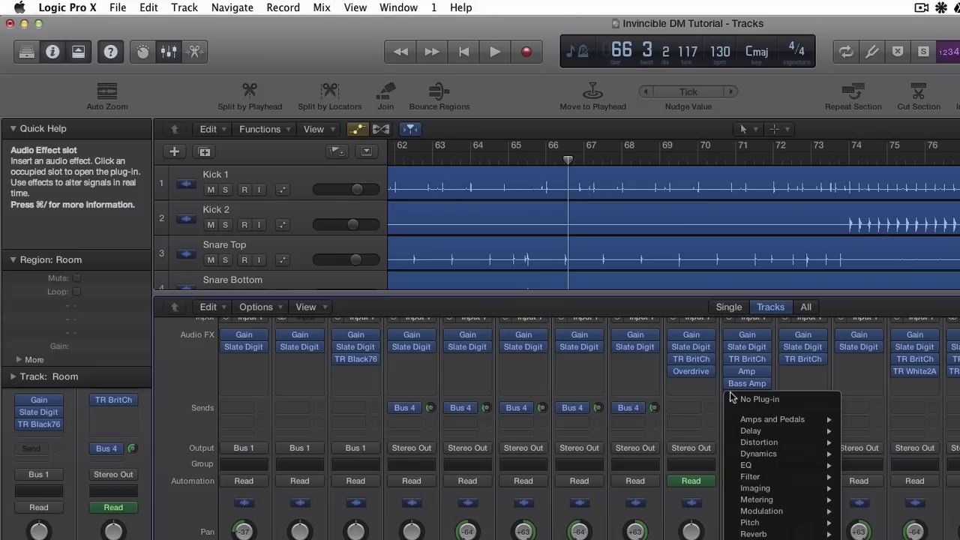
mouse_move(766, 420)
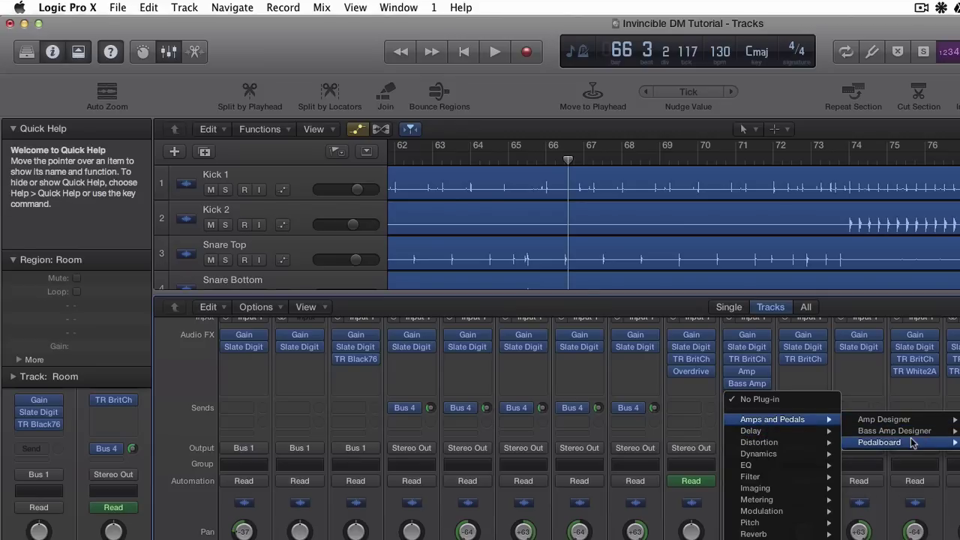
click(885, 442)
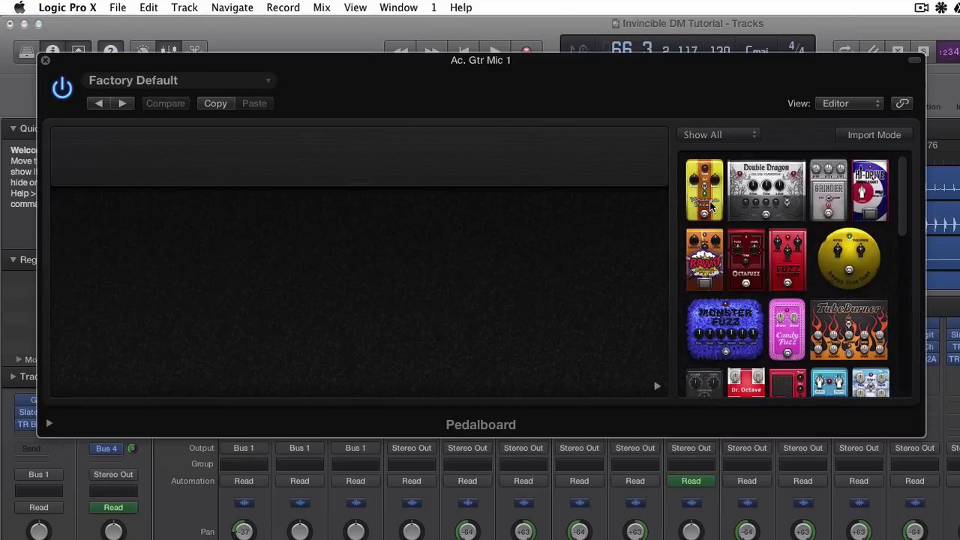
Add the Vintage Drive, Happy Face Fuzz and Monster Fuzz pedals in that order, and raise Monster Fuzz's Tone slightly.
drag(711, 206, 111, 287)
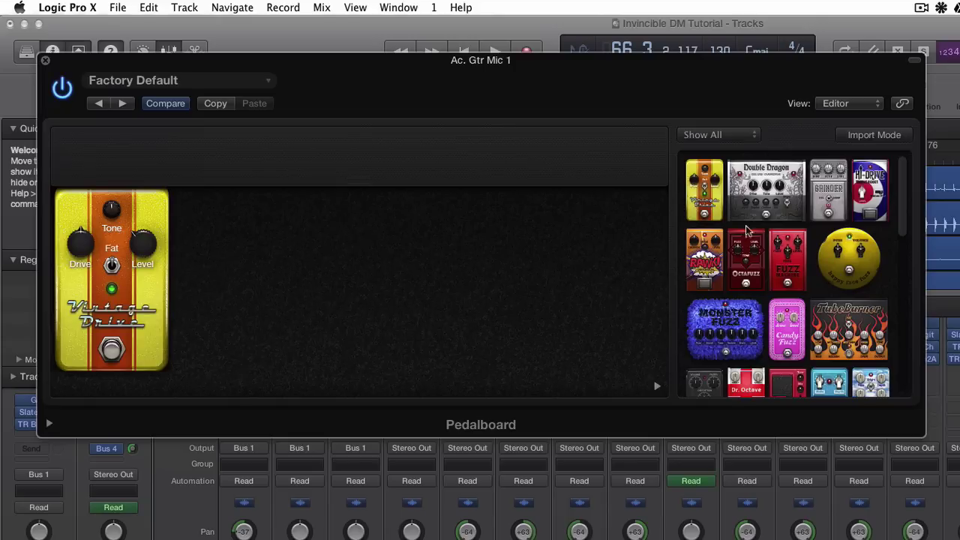
drag(843, 274, 232, 276)
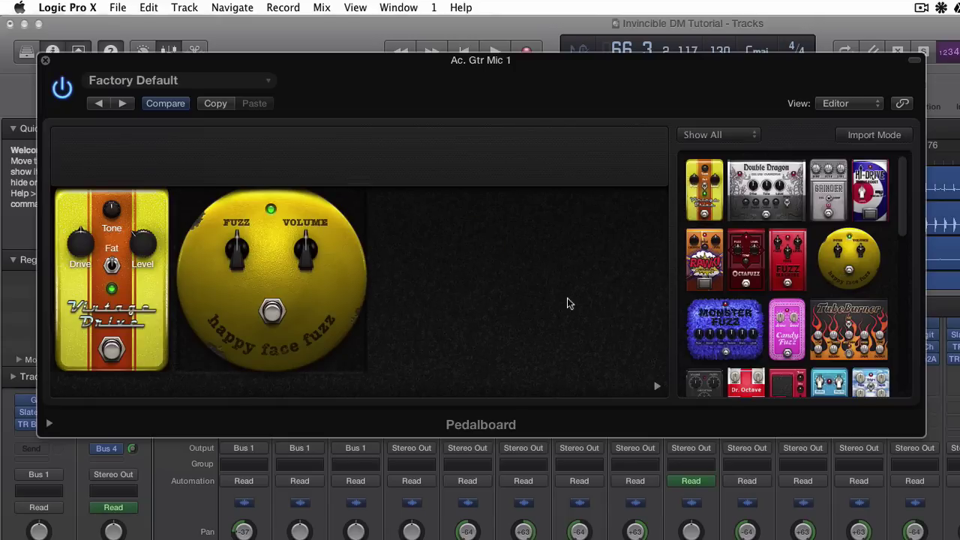
drag(713, 325, 459, 290)
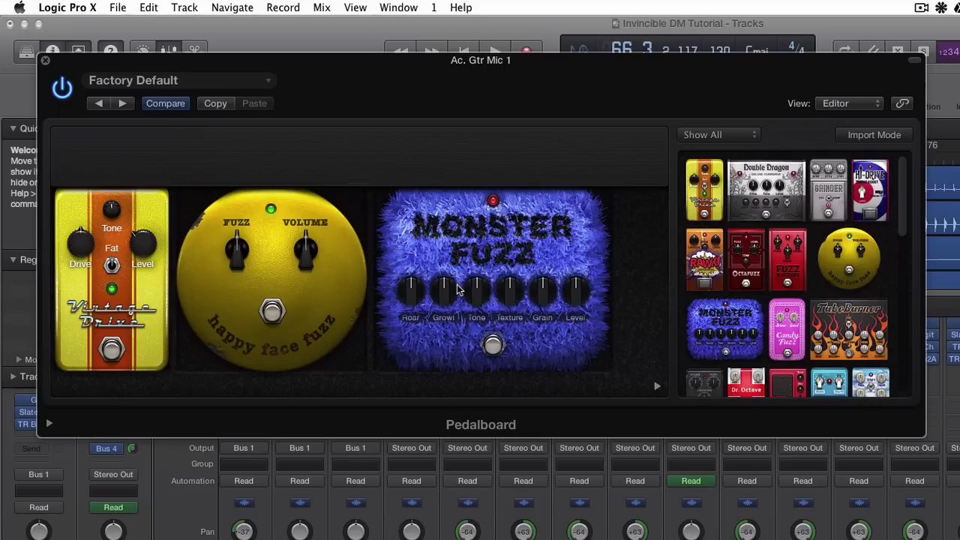
click(493, 347)
drag(477, 288, 476, 267)
Look through the full range of available pedals and close Pedalboard.
scroll(857, 289, down, 5)
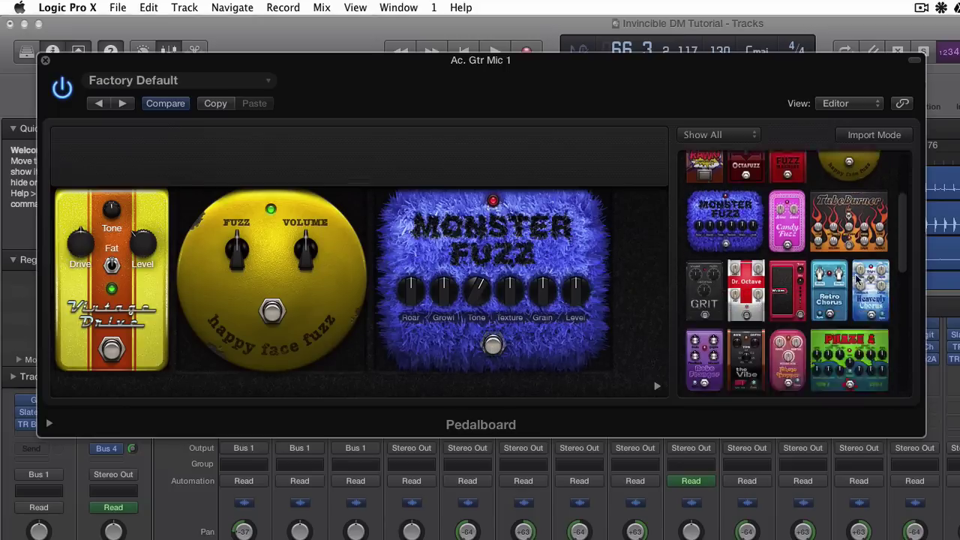
scroll(857, 279, down, 5)
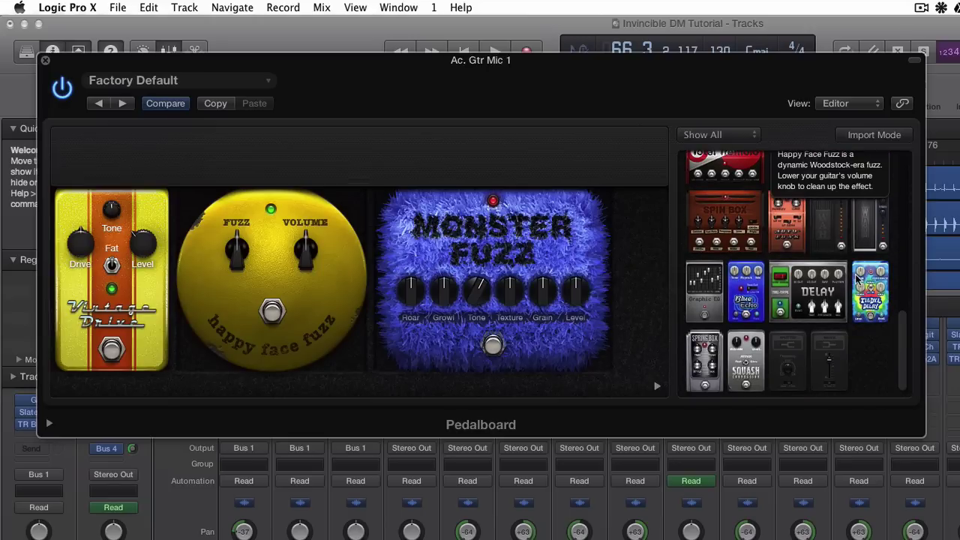
scroll(857, 280, up, 10)
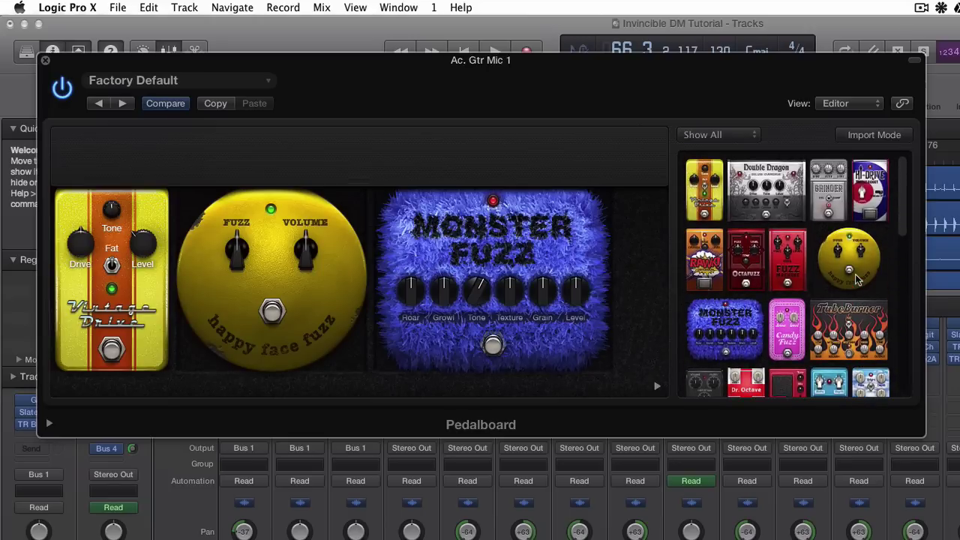
click(45, 60)
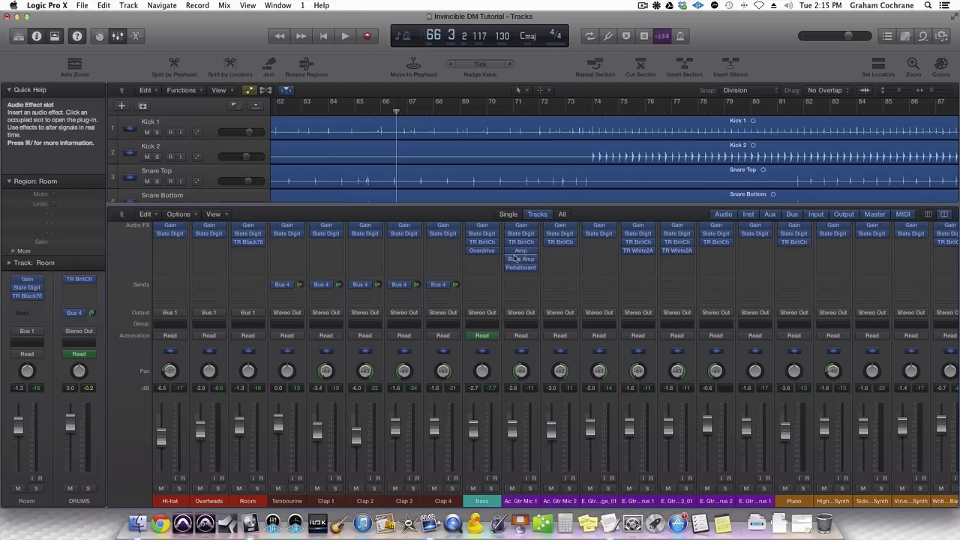
Add a new Drummer track directly below the Room track.
mouse_move(508, 270)
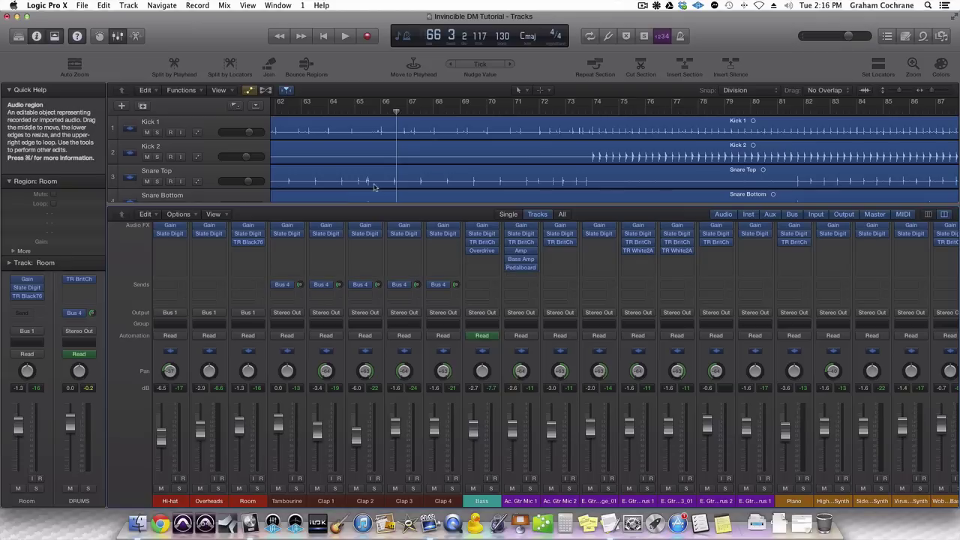
click(130, 5)
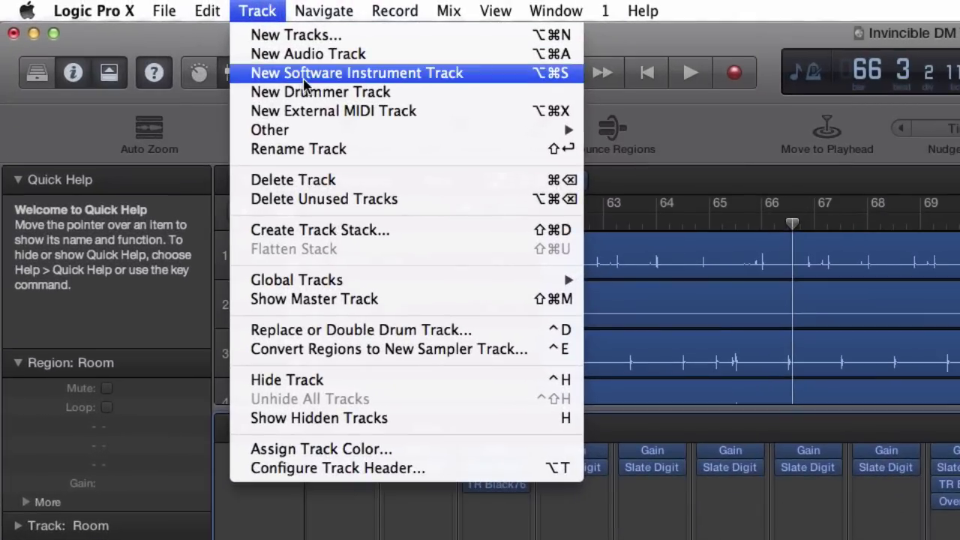
click(189, 58)
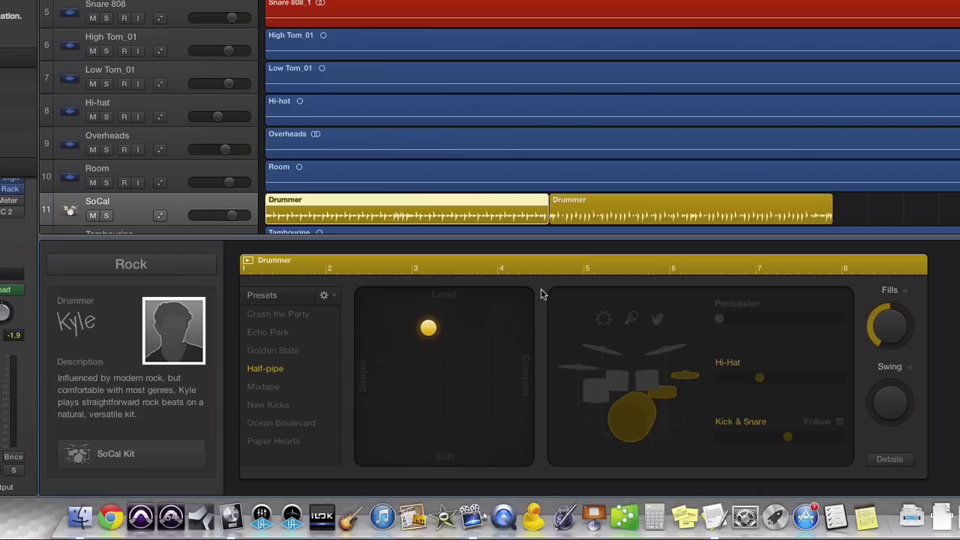
Change the Rock drummer on the new track to Logan.
click(160, 348)
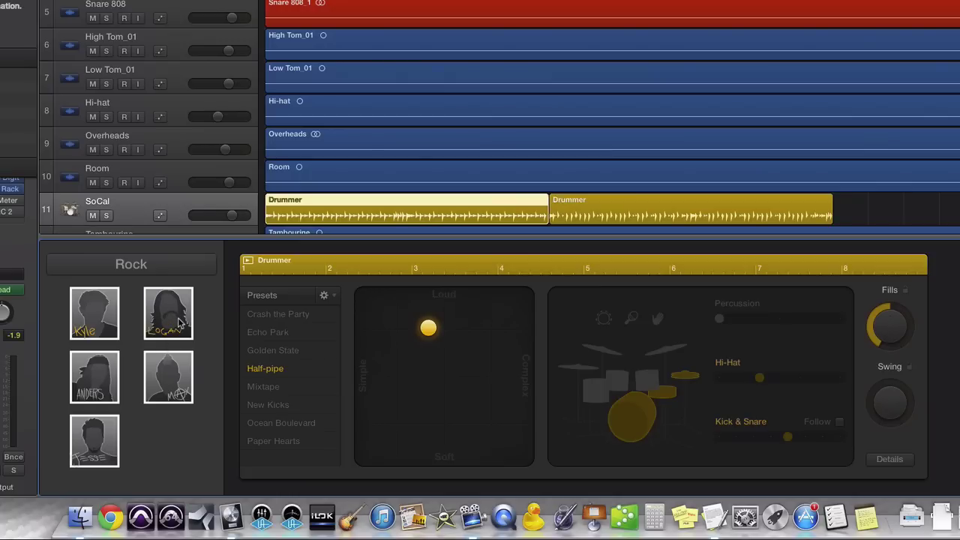
click(180, 322)
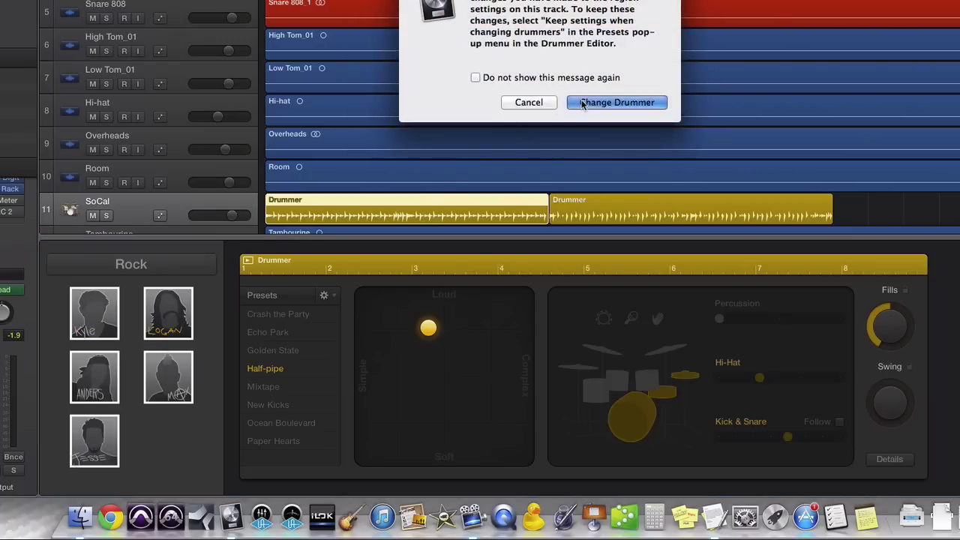
click(583, 103)
mouse_move(183, 337)
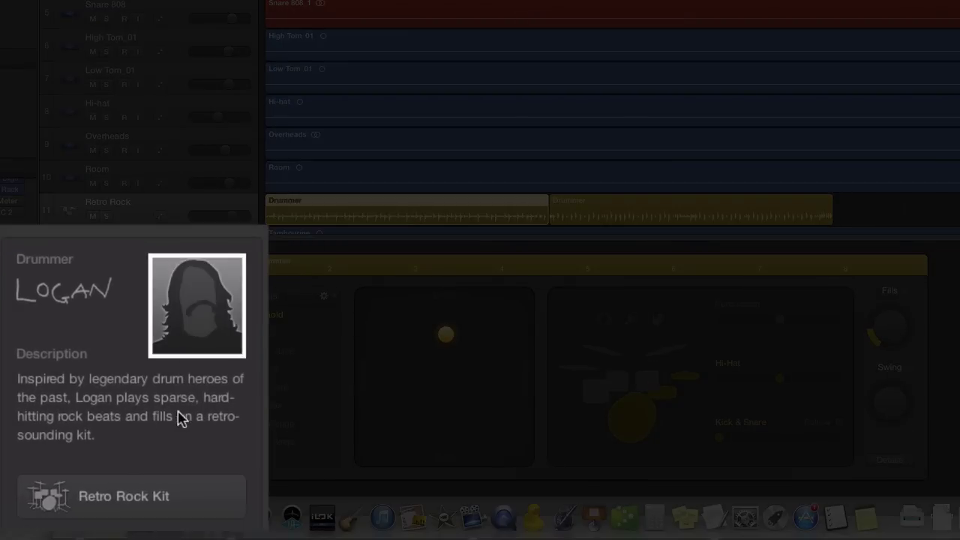
Switch the Rock drummer from Logan to Jesse, accepting the drummer change.
click(191, 352)
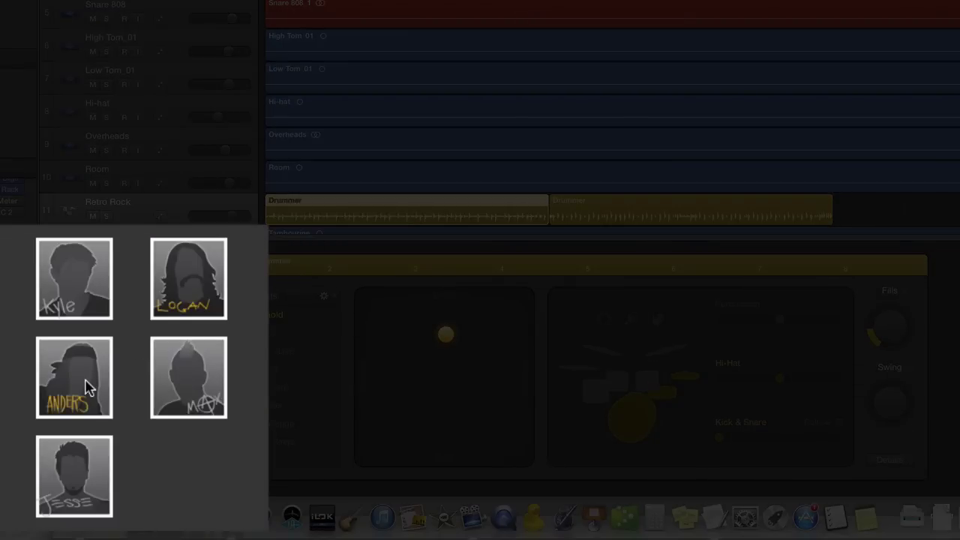
click(88, 458)
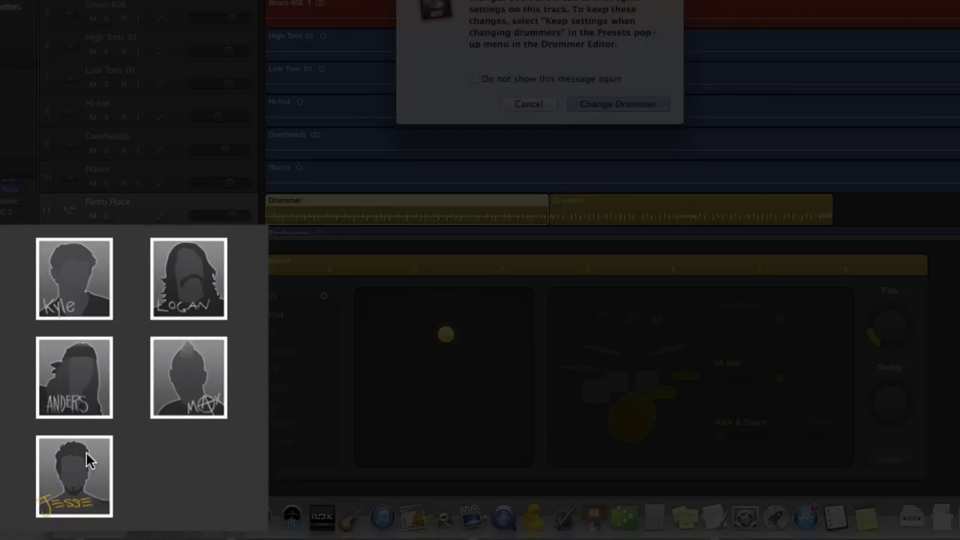
click(589, 105)
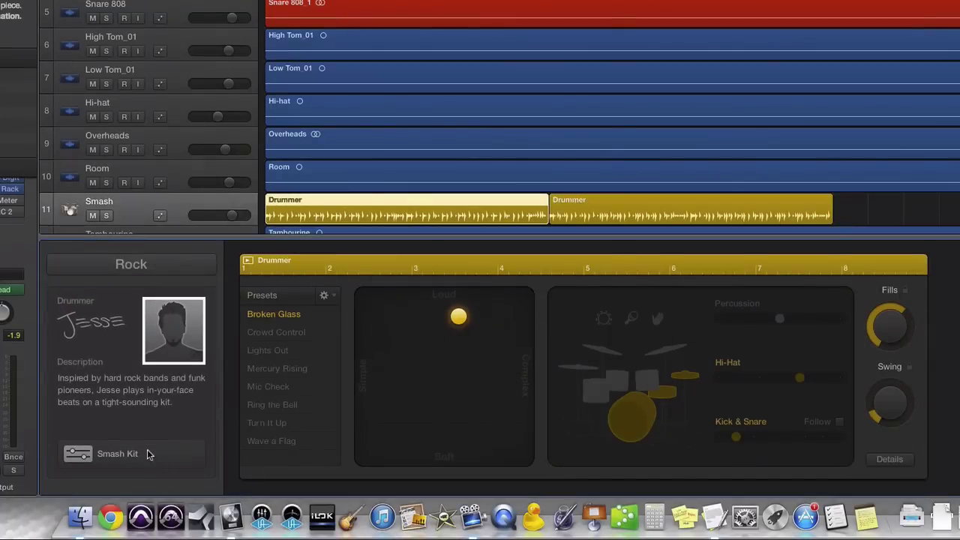
Inspect the Smash Kit in Drum Kit Designer, including the toms' edit settings, and close it.
click(148, 453)
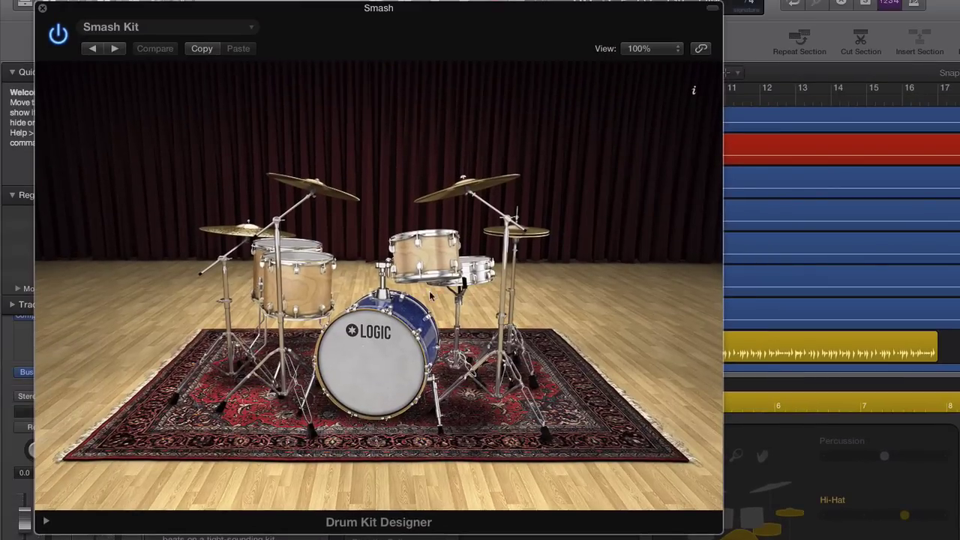
click(429, 260)
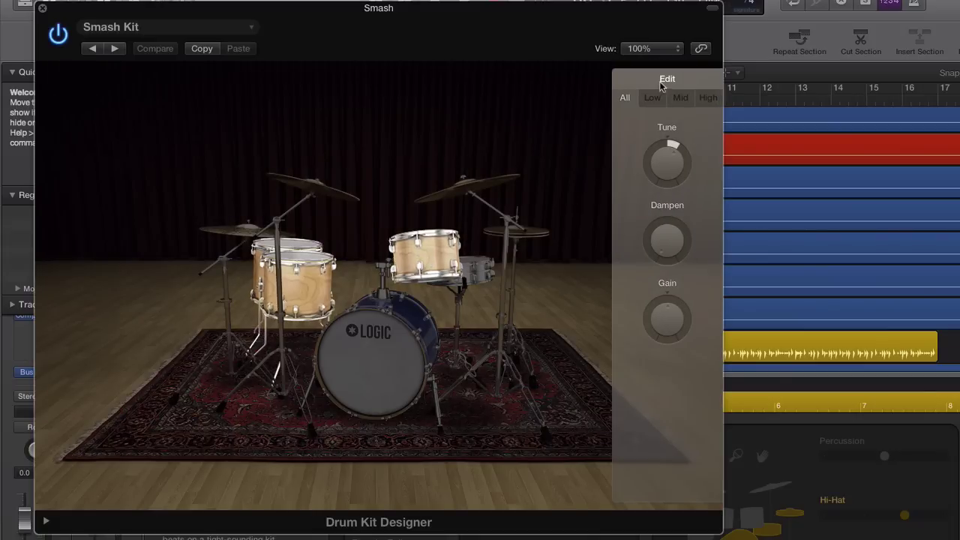
click(42, 8)
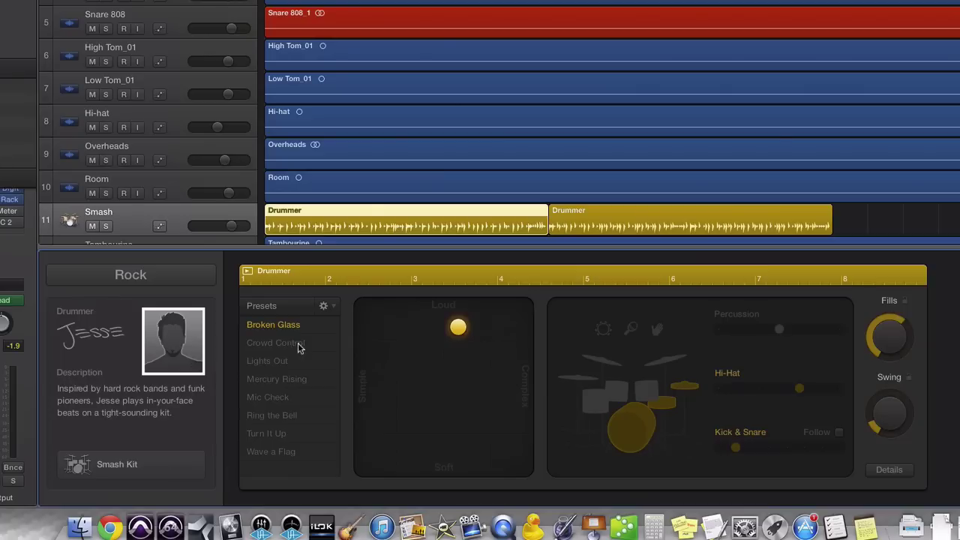
Apply the Crowd Control preset to the first Drummer region, shift the beat slightly softer and simpler, and solo the Smash track.
click(364, 450)
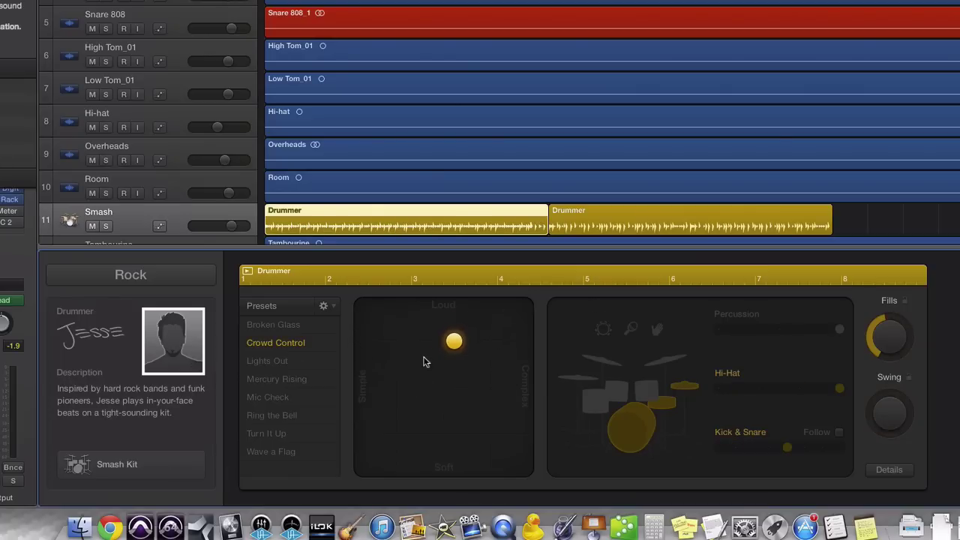
drag(459, 343, 443, 358)
key(s)
Audition the Smash track while moving the beat to the Simple extreme at medium loudness, and stop playback.
key(space)
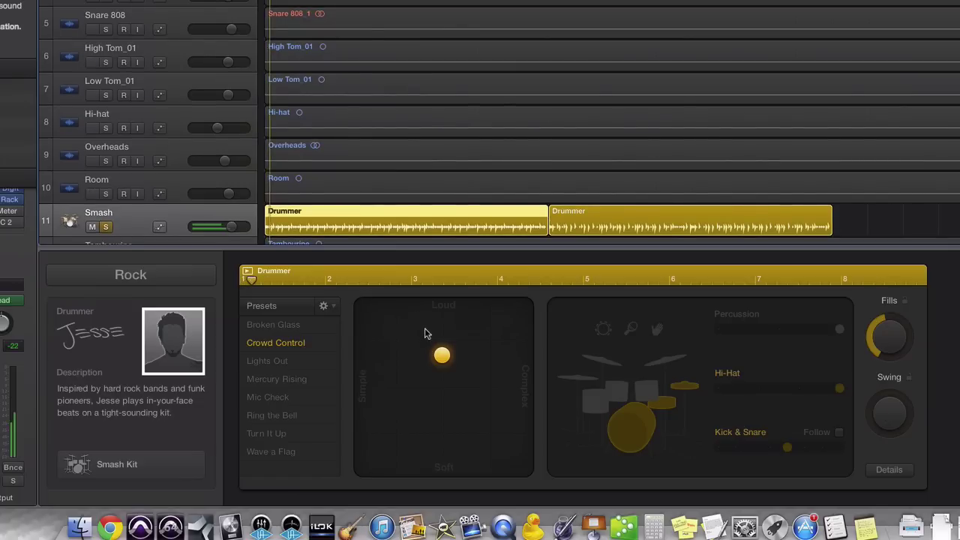
drag(441, 354, 365, 393)
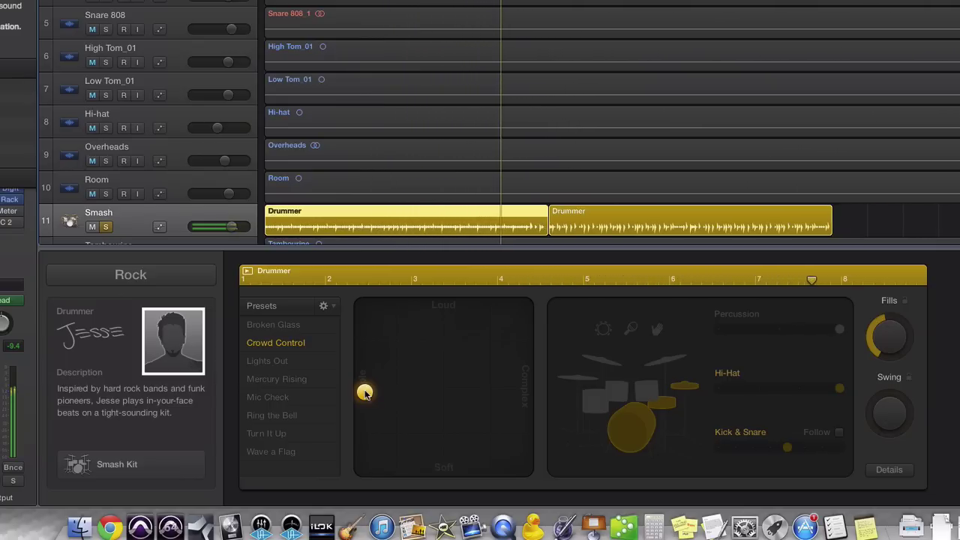
key(space)
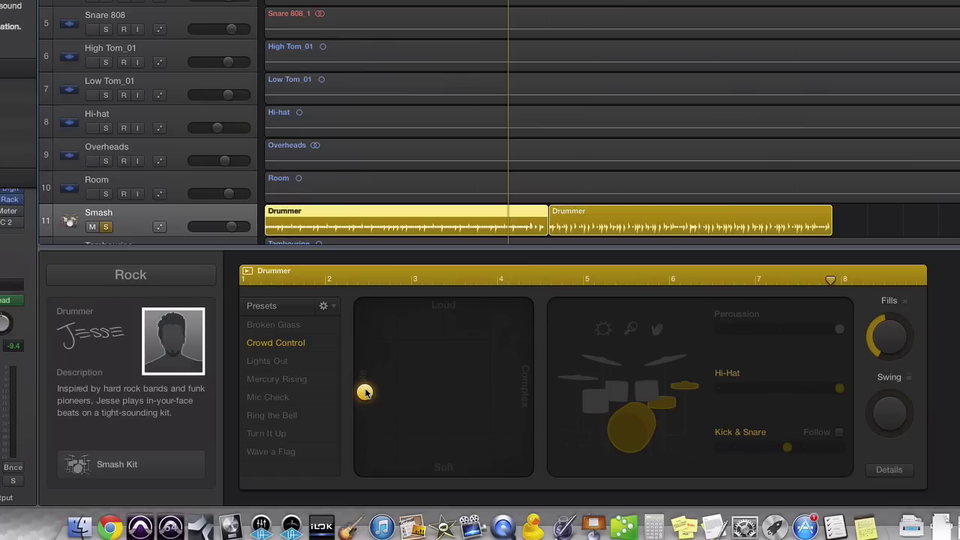
Return to the start of the song and audition the beat moved near the Complex extreme at medium loudness.
key(Return)
drag(366, 393, 508, 390)
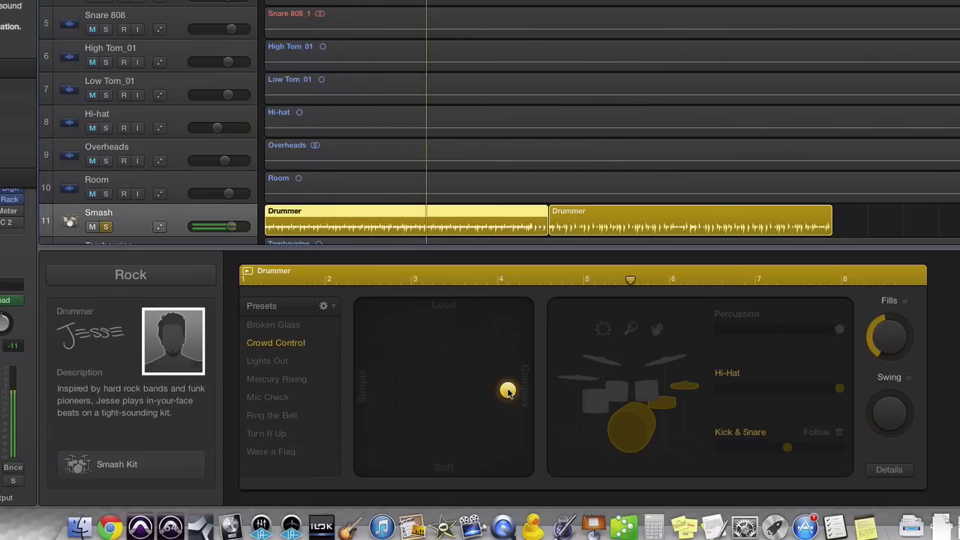
key(space)
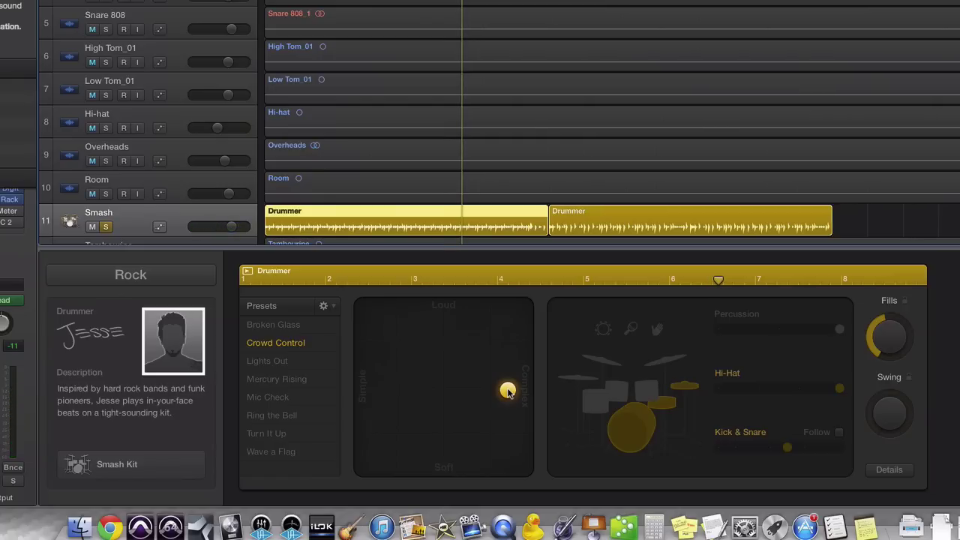
Make the beat loud and simple, and play the soloed Smash track from the start.
drag(507, 390, 381, 320)
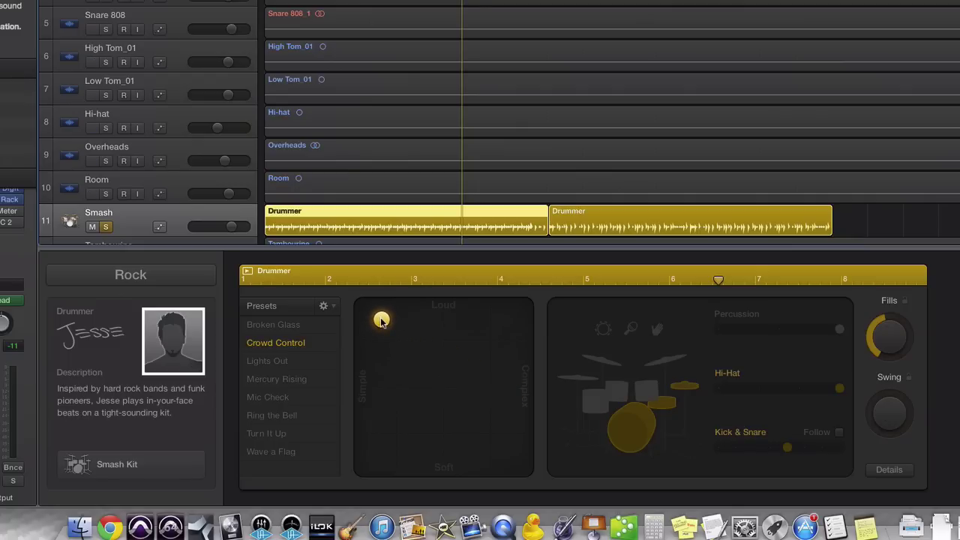
key(Return)
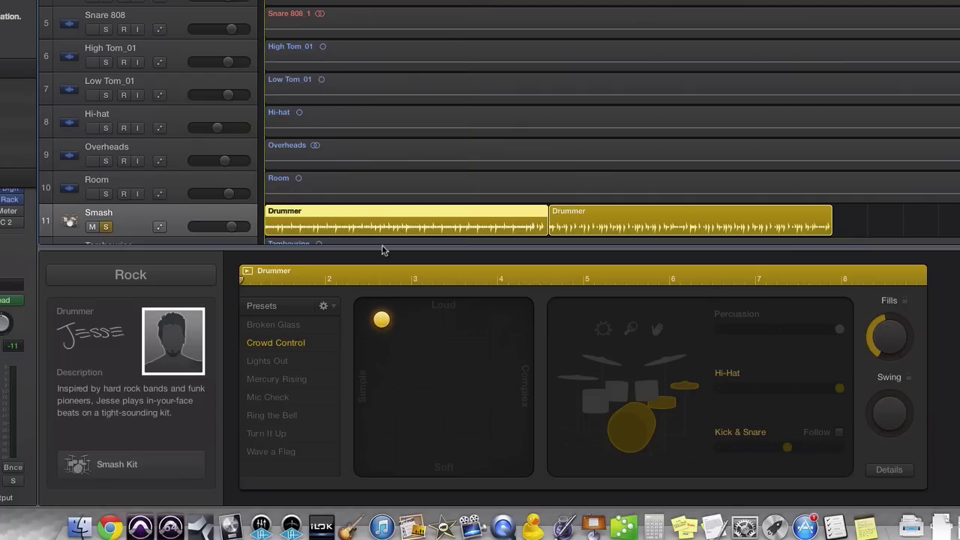
key(space)
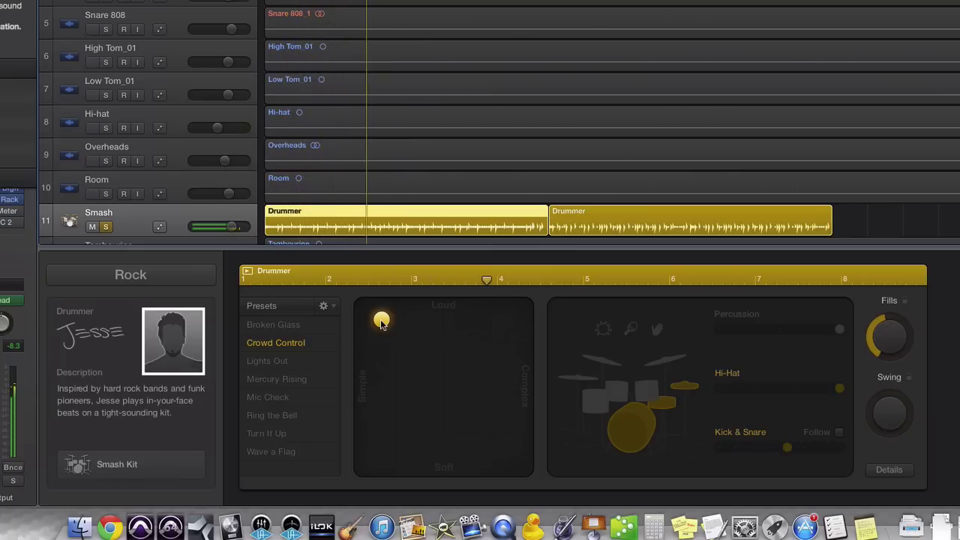
Move the first Drummer region's beat to soft and simple, and audition the soloed Smash track from the start.
drag(382, 322, 379, 461)
key(Return)
key(space)
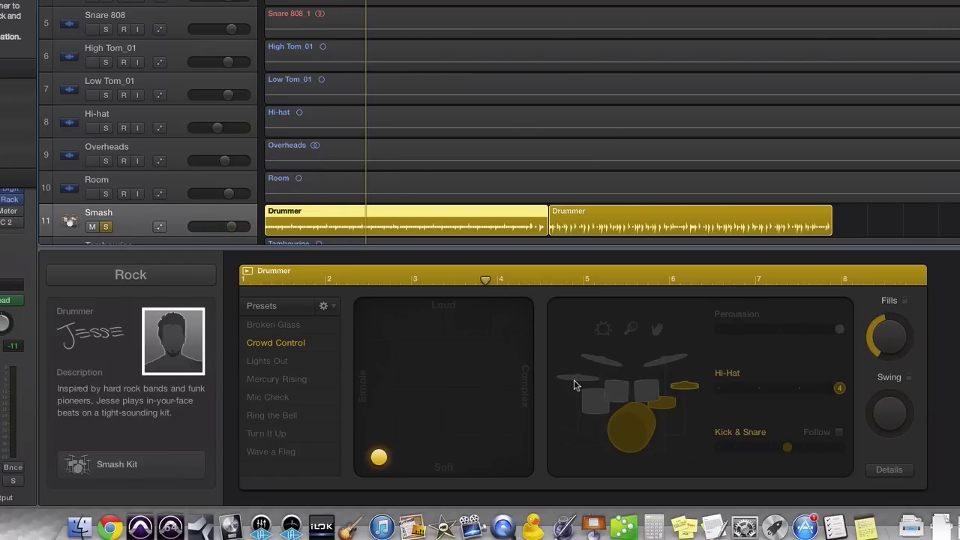
mouse_move(837, 396)
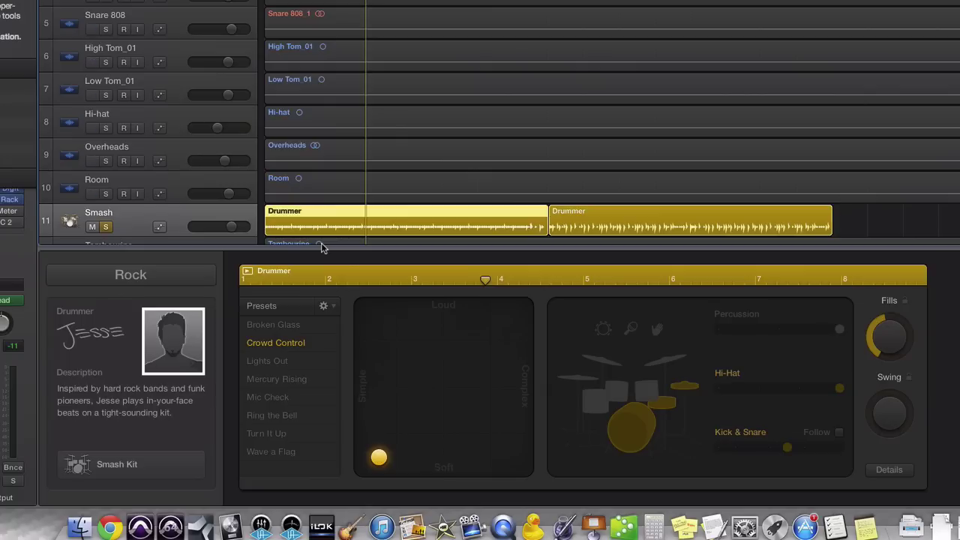
Turn off solo on the Smash drummer track and delete the track along with its regions.
click(107, 227)
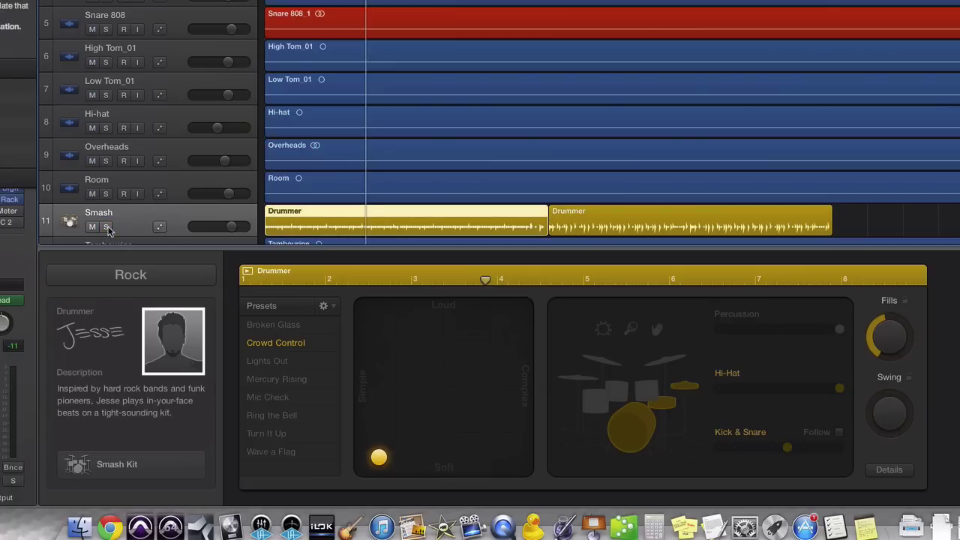
right_click(114, 215)
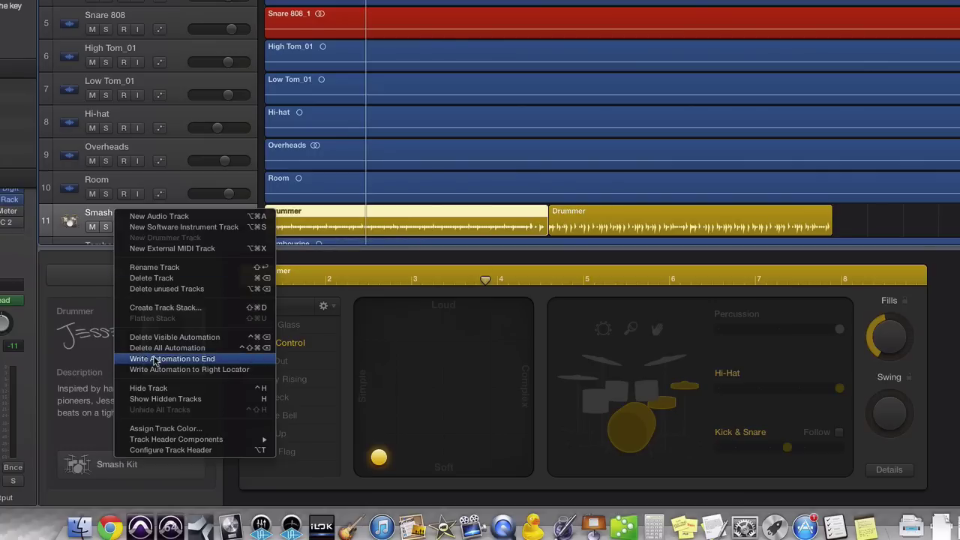
click(154, 280)
click(656, 64)
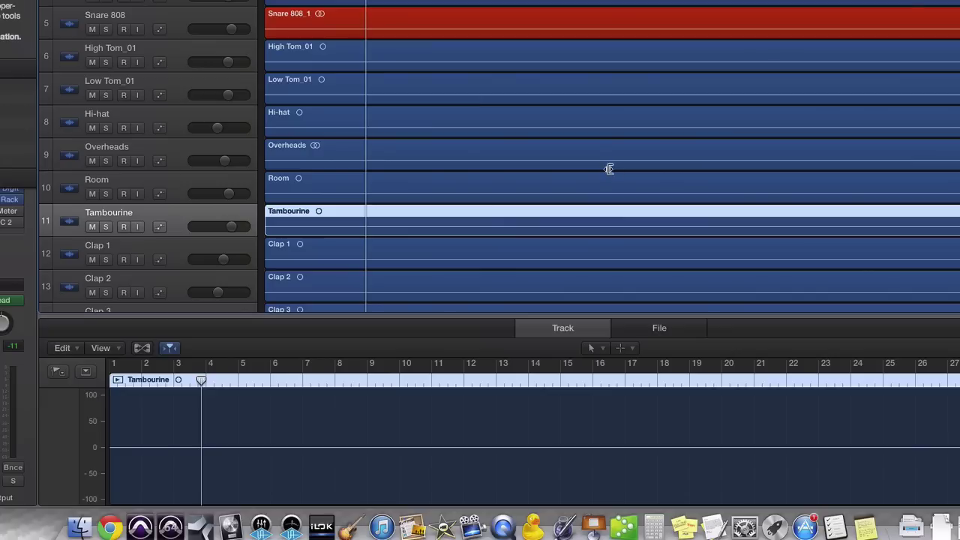
Select the Lead Vocals.18 region, turn on Flex editing, and set the Lead Vocals track to Flex Pitch.
scroll(609, 171, down, 15)
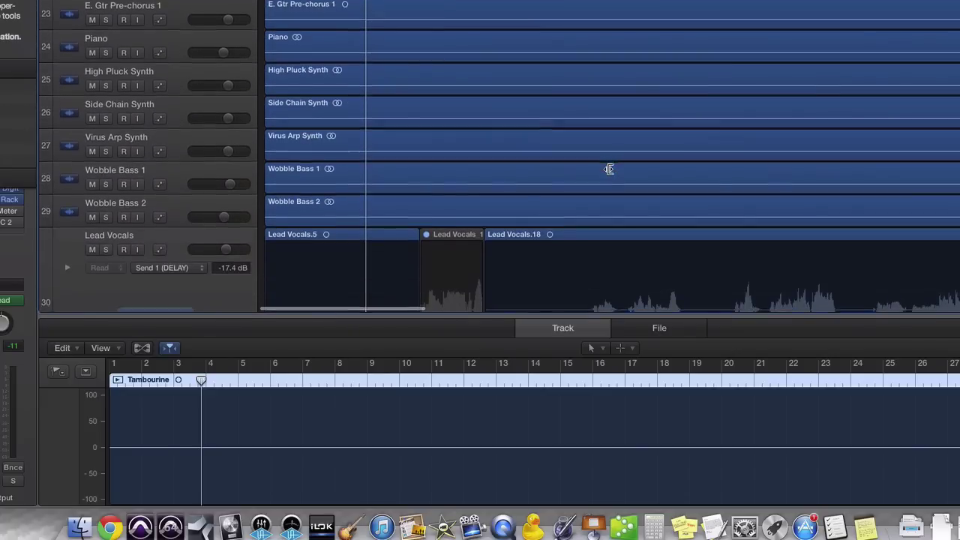
scroll(609, 170, down, 5)
scroll(609, 169, right, 3)
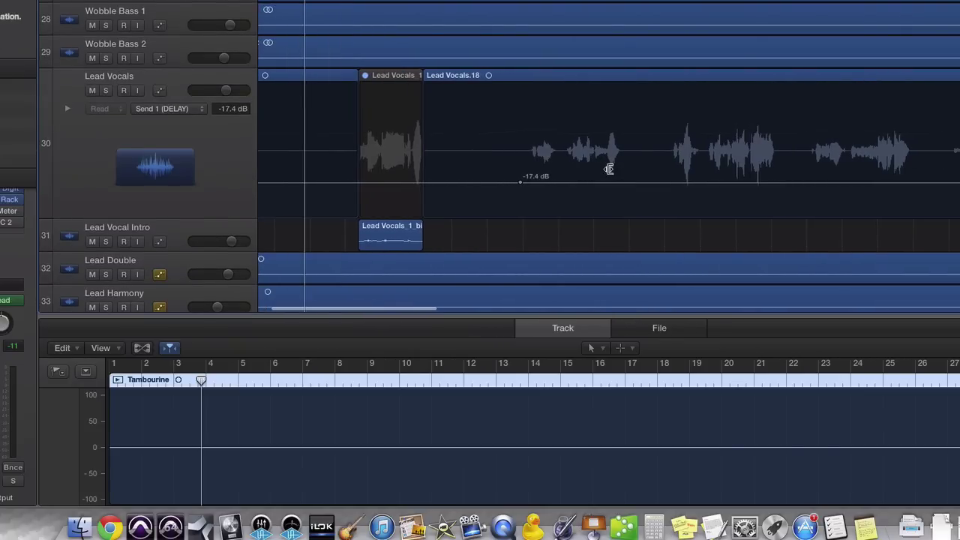
click(574, 76)
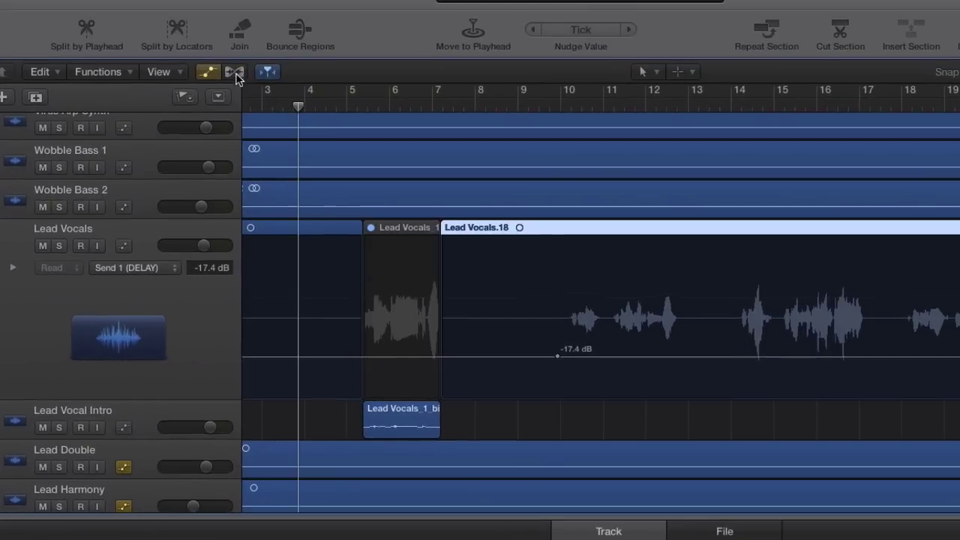
click(234, 72)
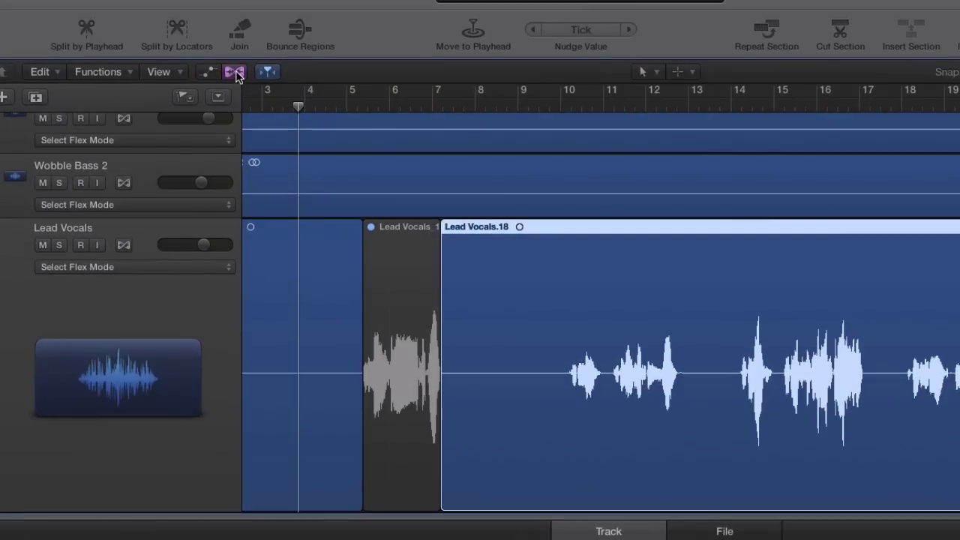
click(115, 269)
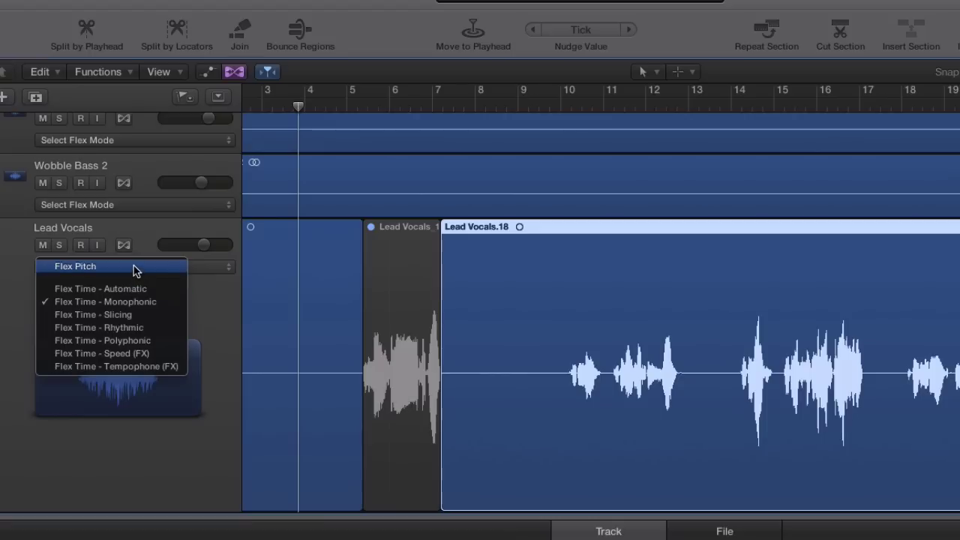
click(135, 268)
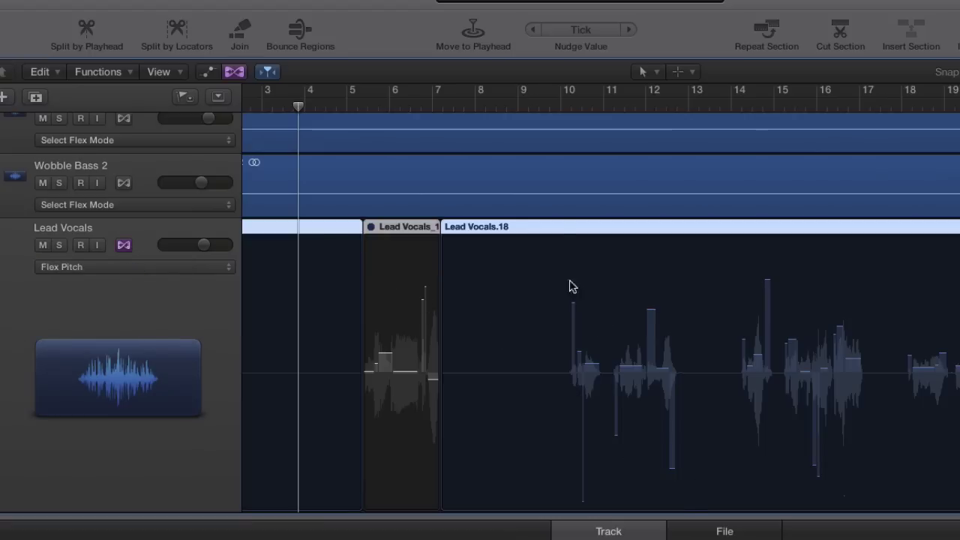
Solo the Lead Vocals track and audition its phrase between bars 25 and 27.
click(570, 99)
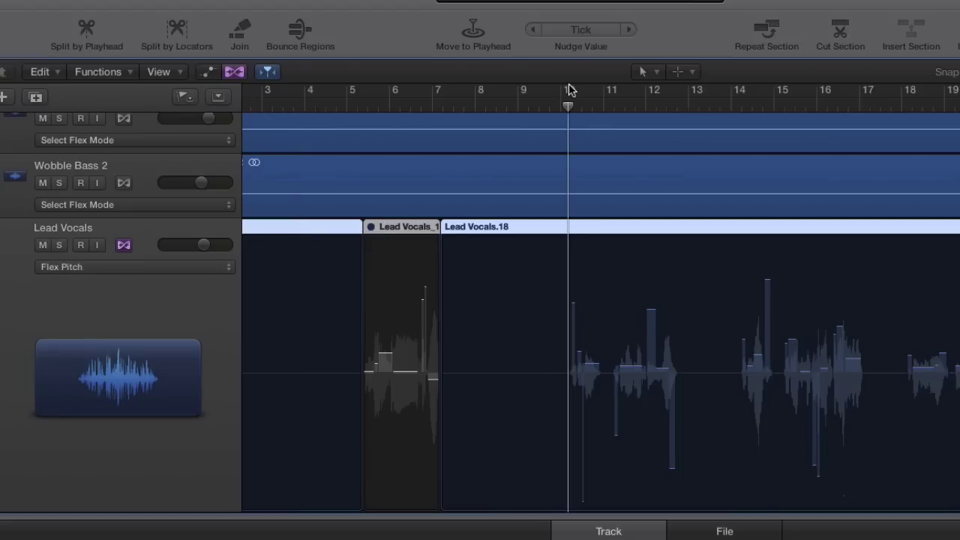
scroll(580, 124, up, 8)
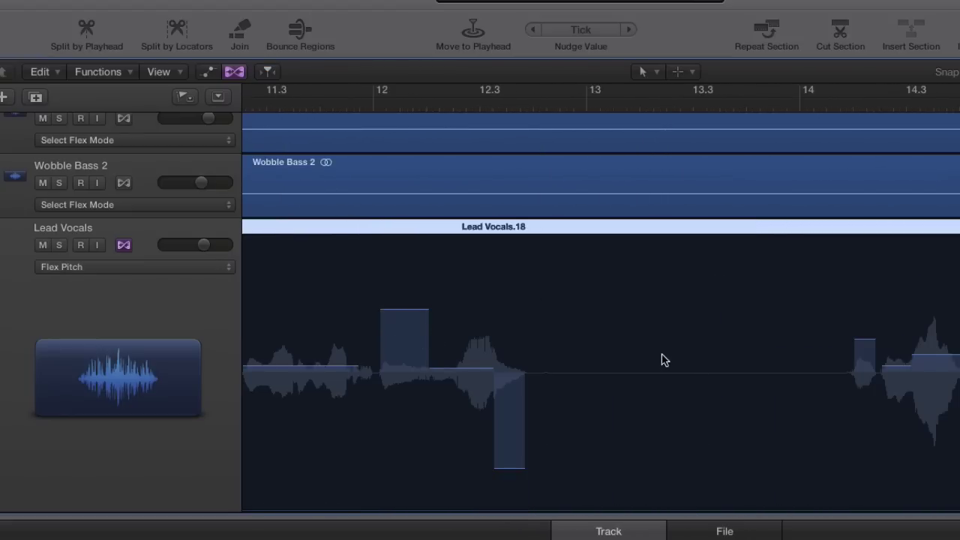
scroll(657, 360, right, 10)
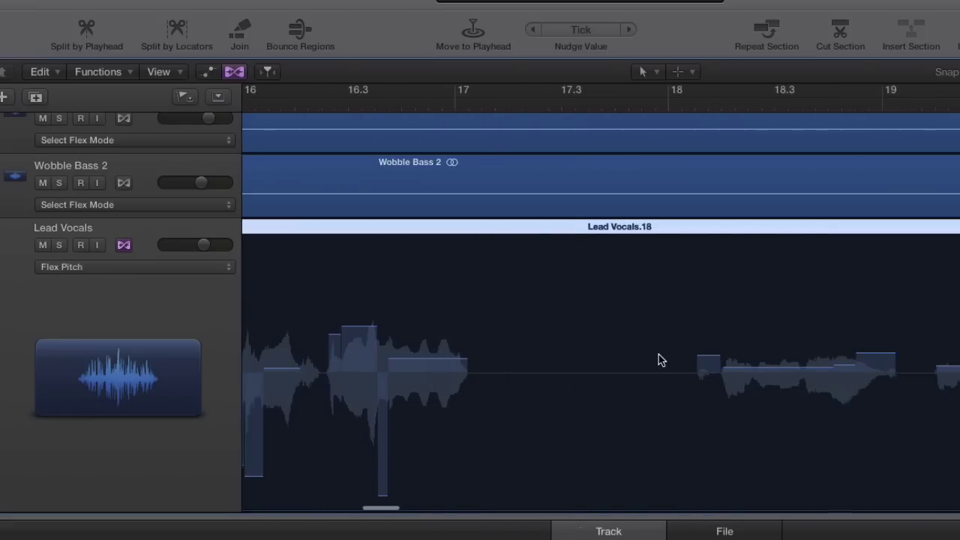
scroll(658, 360, right, 3)
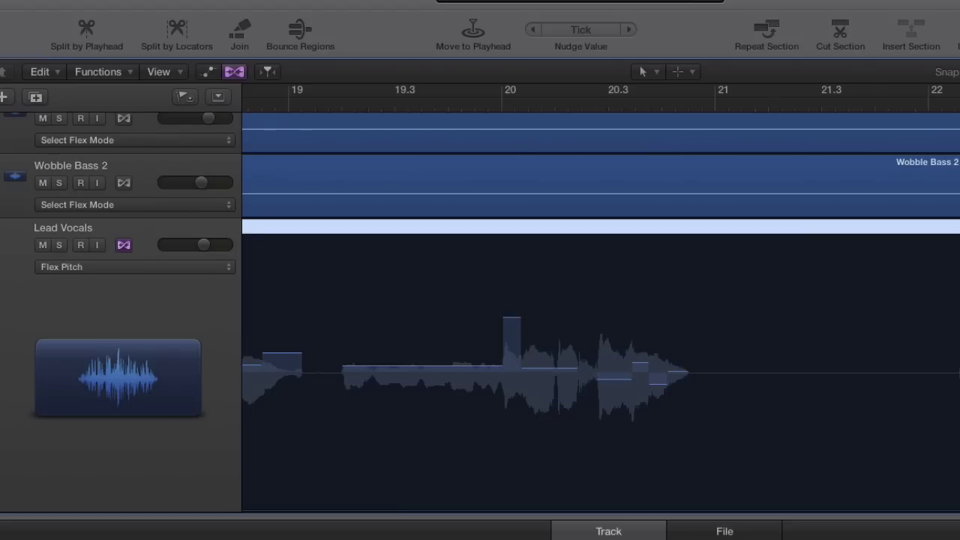
scroll(861, 382, right, 5)
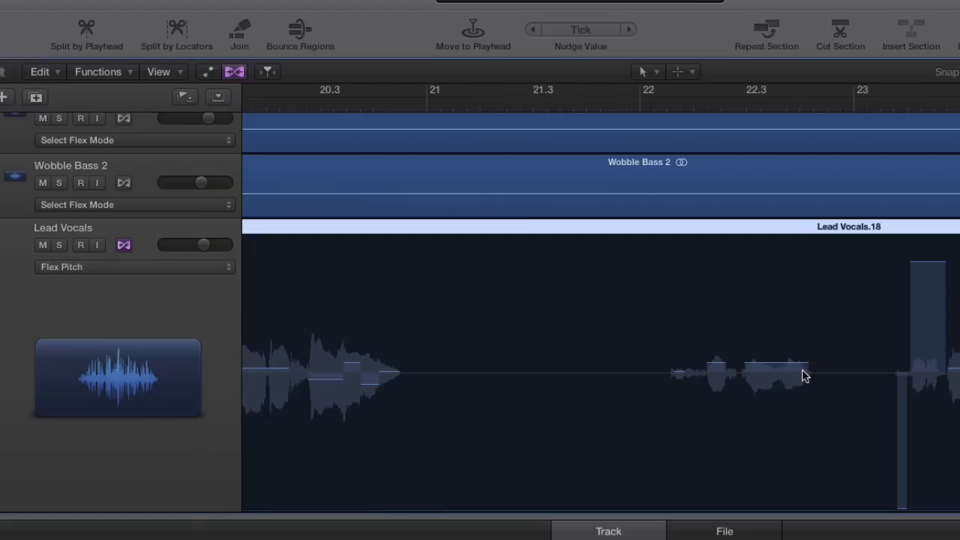
scroll(804, 375, right, 10)
scroll(804, 375, right, 5)
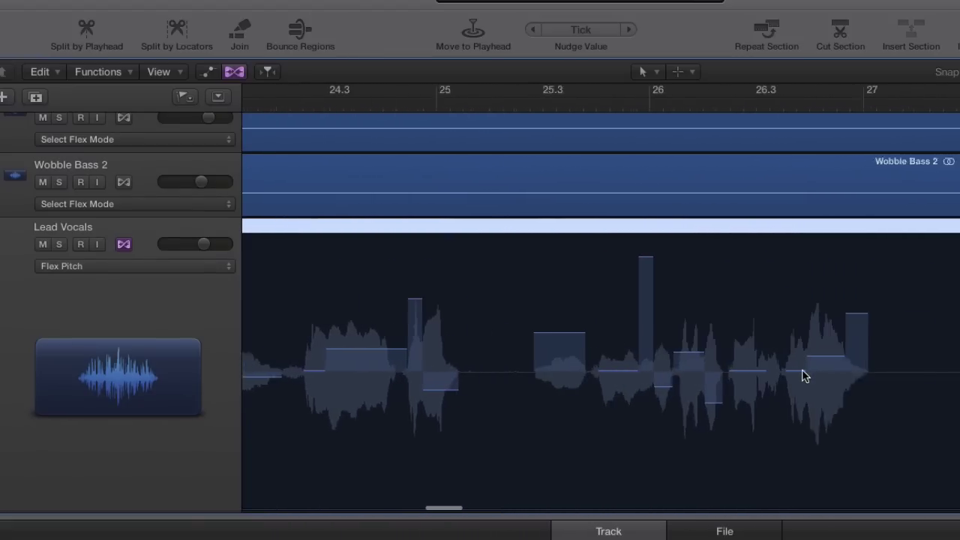
key(s)
key(space)
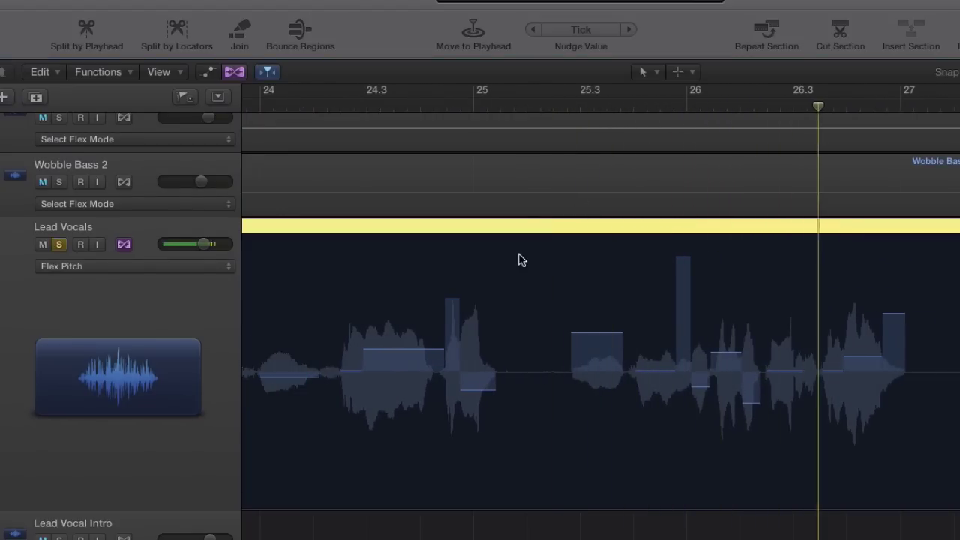
click(540, 112)
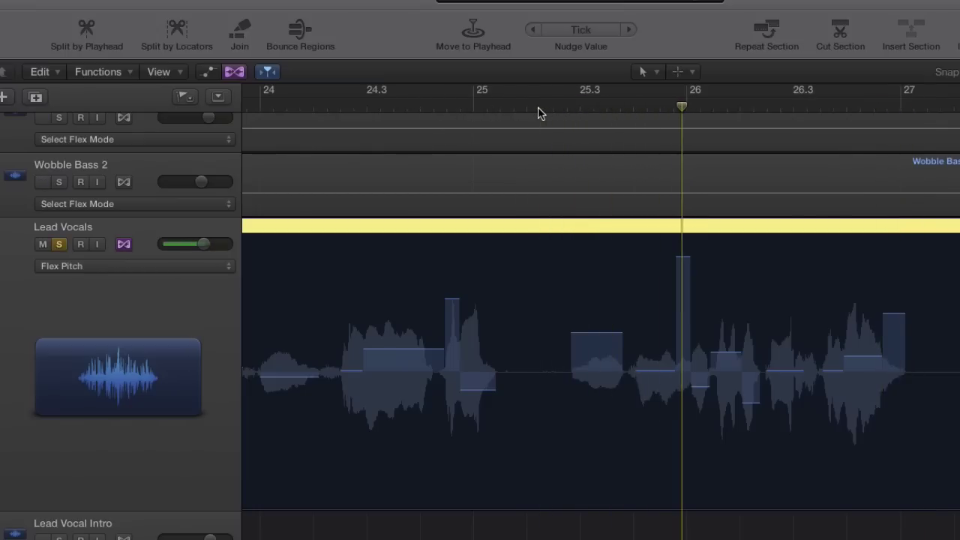
Lower the sharp Lead Vocals note between bars 25 and 26 toward its pitch centre, and replay from bar 25.
drag(593, 338, 593, 367)
click(475, 107)
key(space)
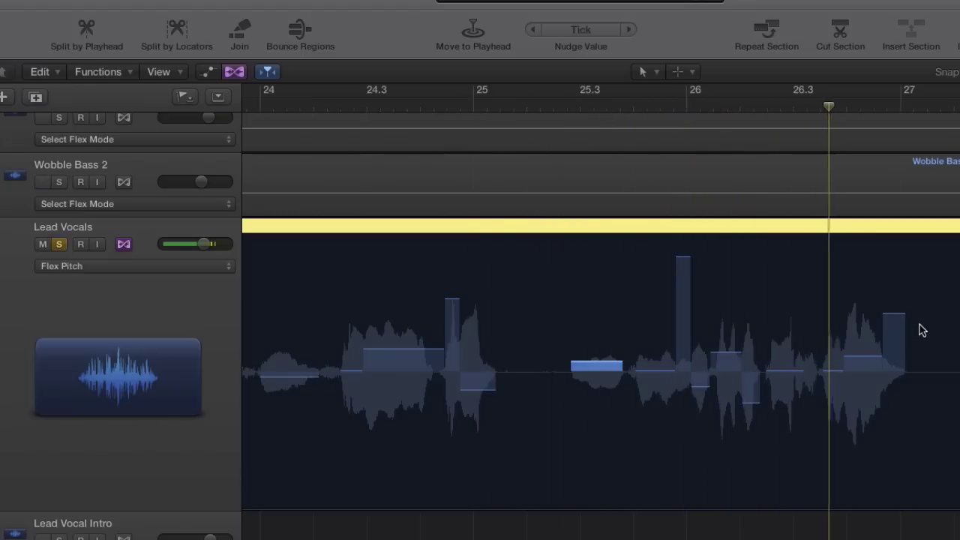
key(space)
Audition the Lead Vocals phrase twice from just before bar 44 to judge the pitch of its long notes.
scroll(922, 330, right, 10)
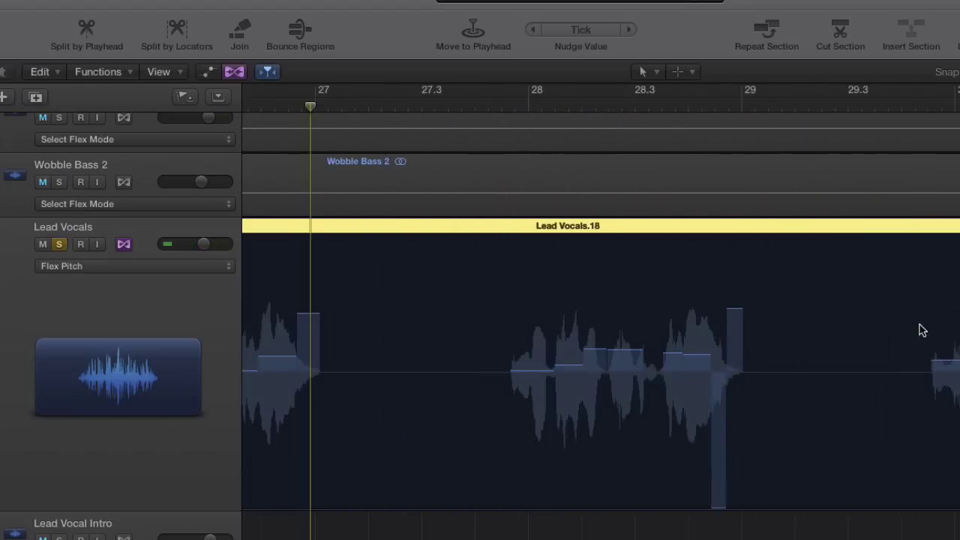
scroll(922, 330, right, 20)
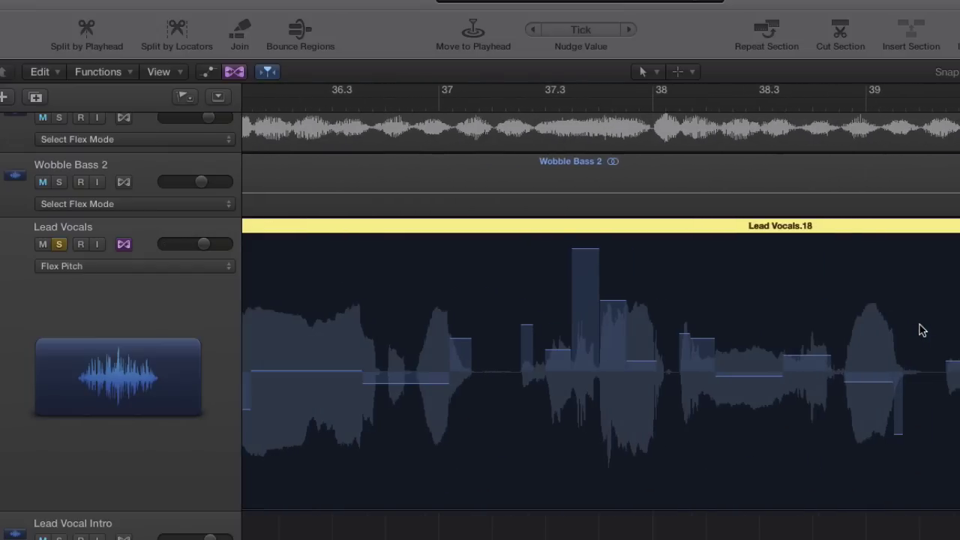
scroll(923, 331, right, 10)
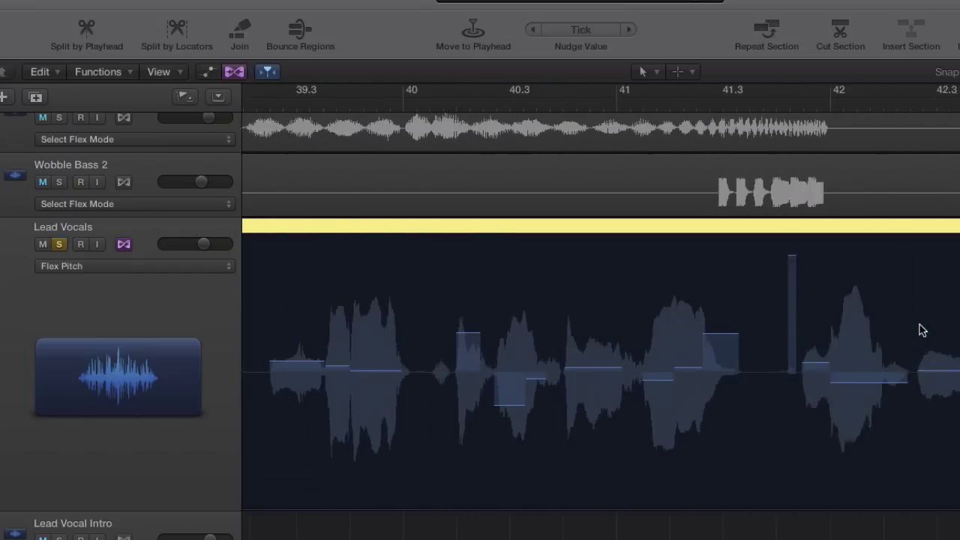
scroll(922, 331, right, 5)
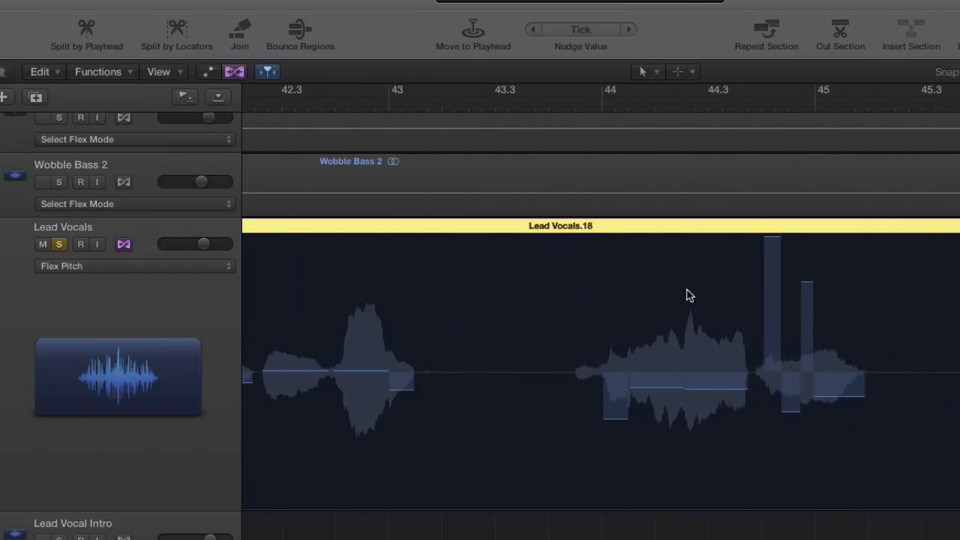
click(561, 105)
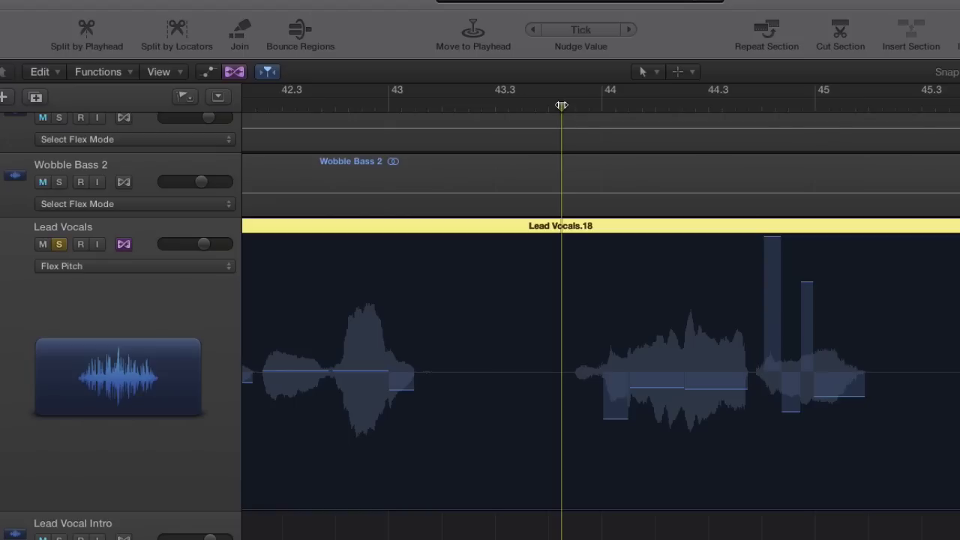
key(space)
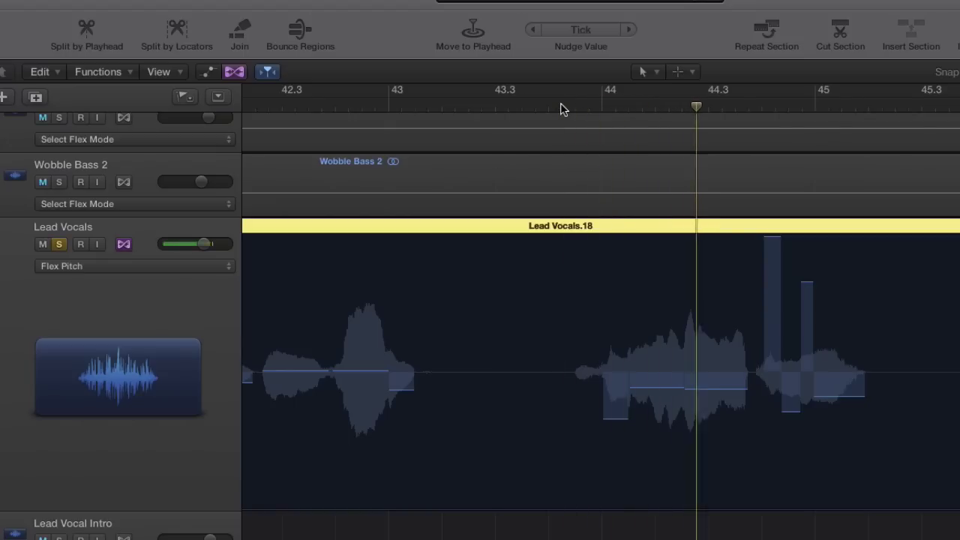
key(space)
click(565, 110)
key(space)
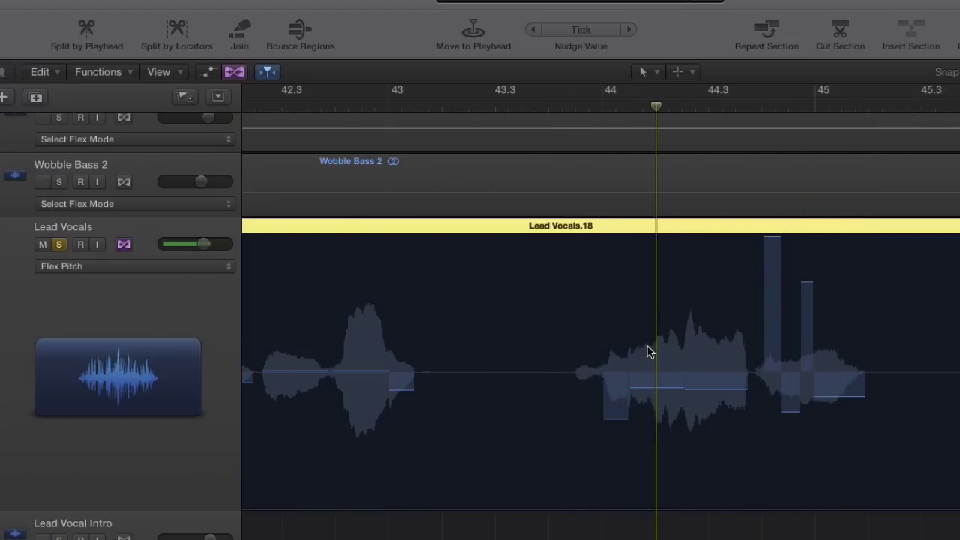
key(space)
Raise the two long flat notes following bar 44 toward their pitch centre, and replay the phrase.
click(647, 377)
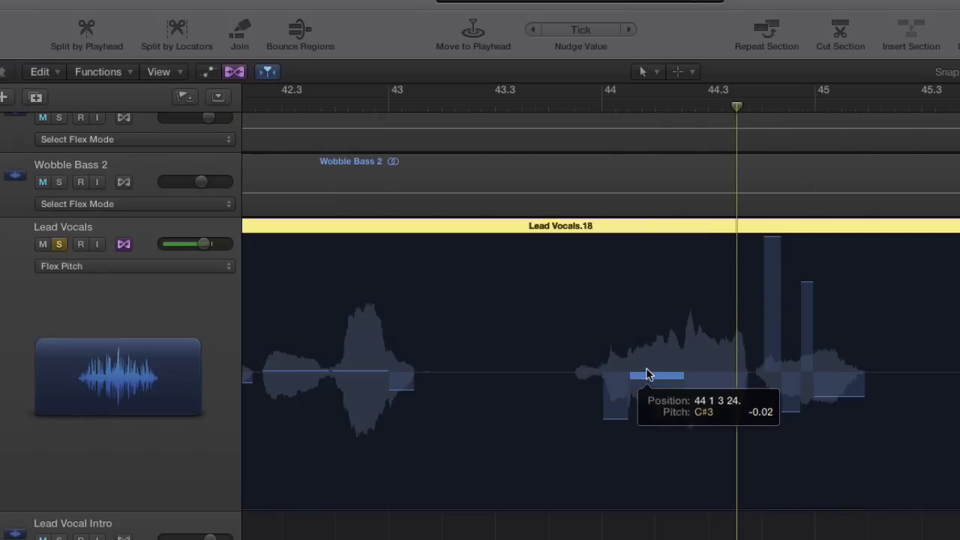
click(712, 377)
click(564, 109)
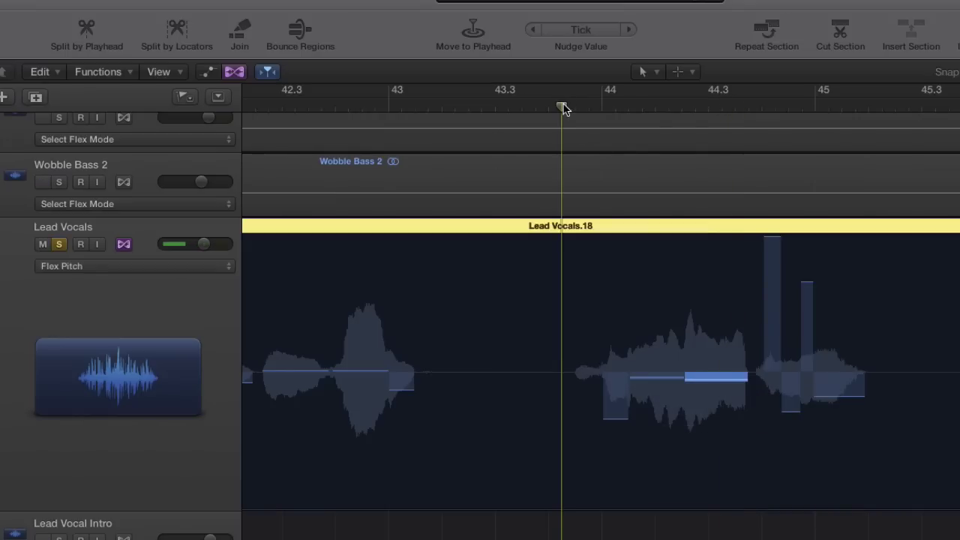
key(space)
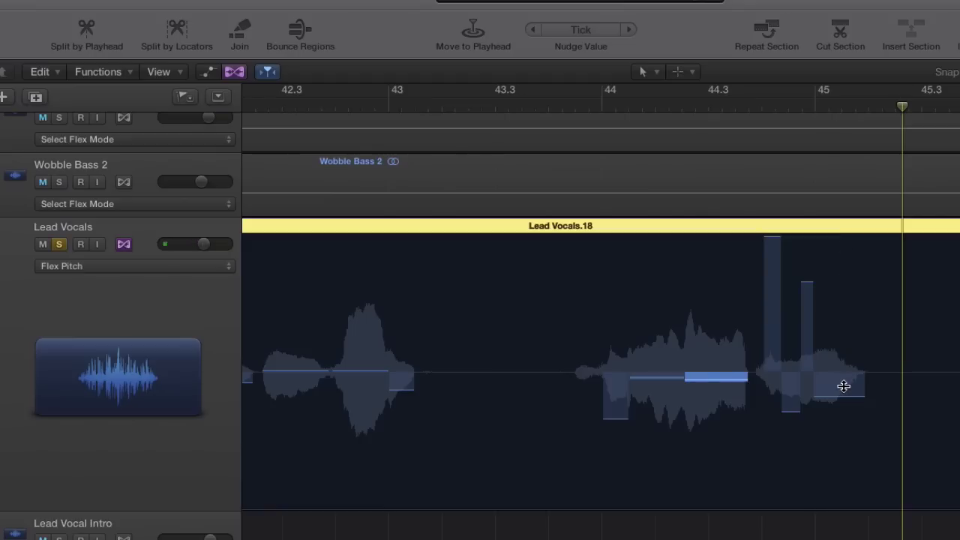
Raise the flat note at bar 45 toward its pitch centre, and replay from bar 44.
drag(844, 386, 847, 374)
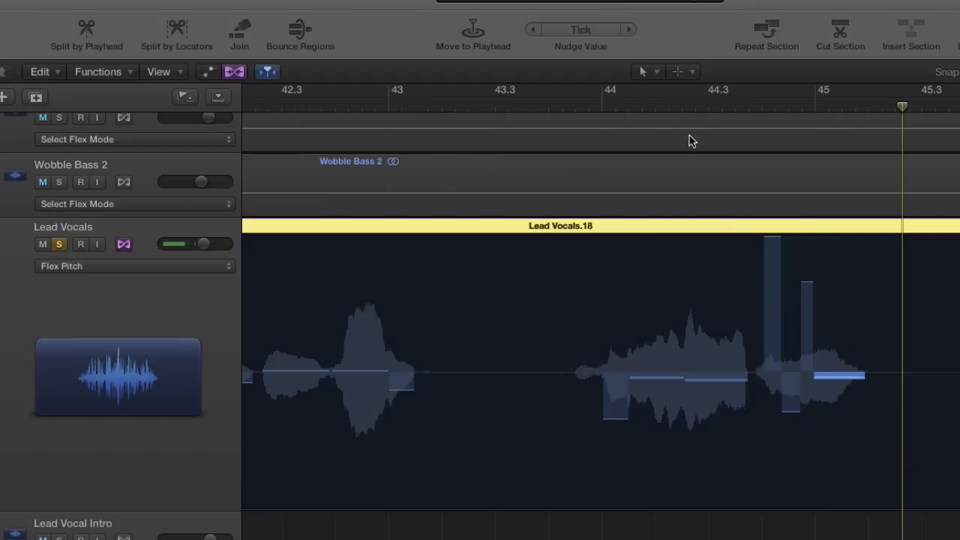
click(605, 103)
key(space)
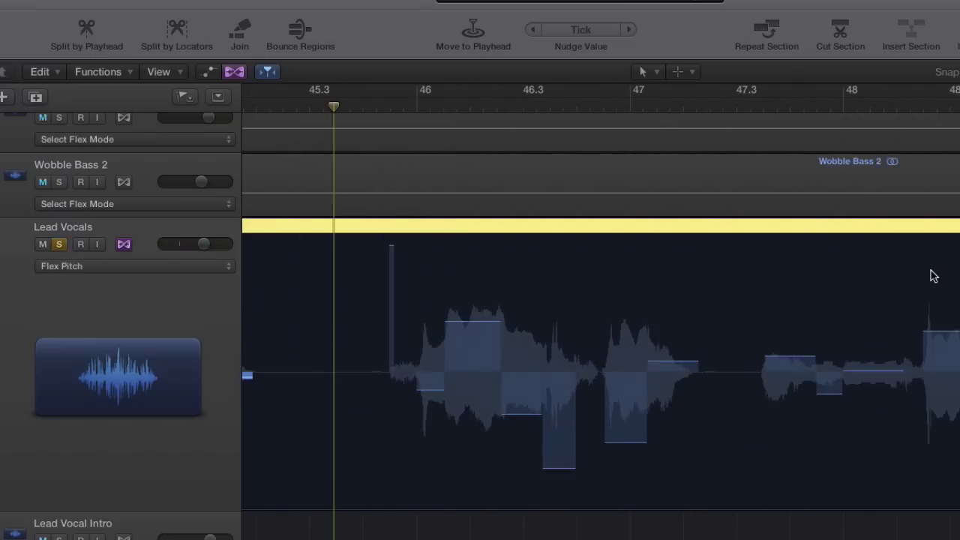
Audition the Lead Vocals phrase from bar 48 repeatedly to check its tuning.
click(660, 105)
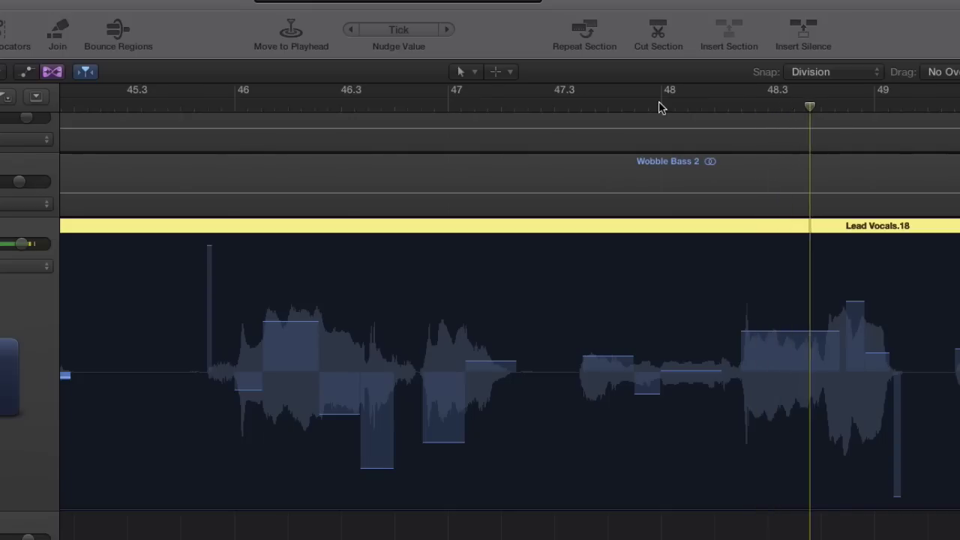
click(661, 108)
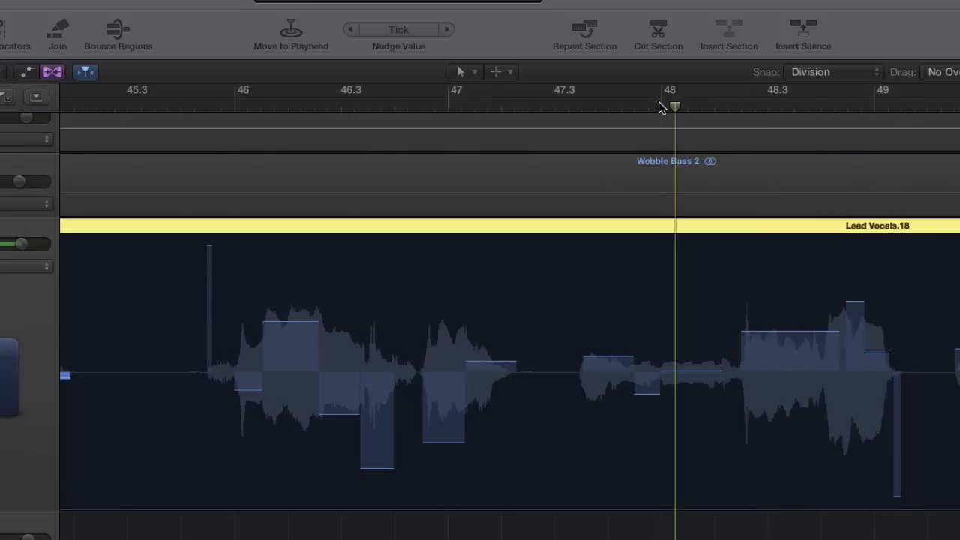
key(space)
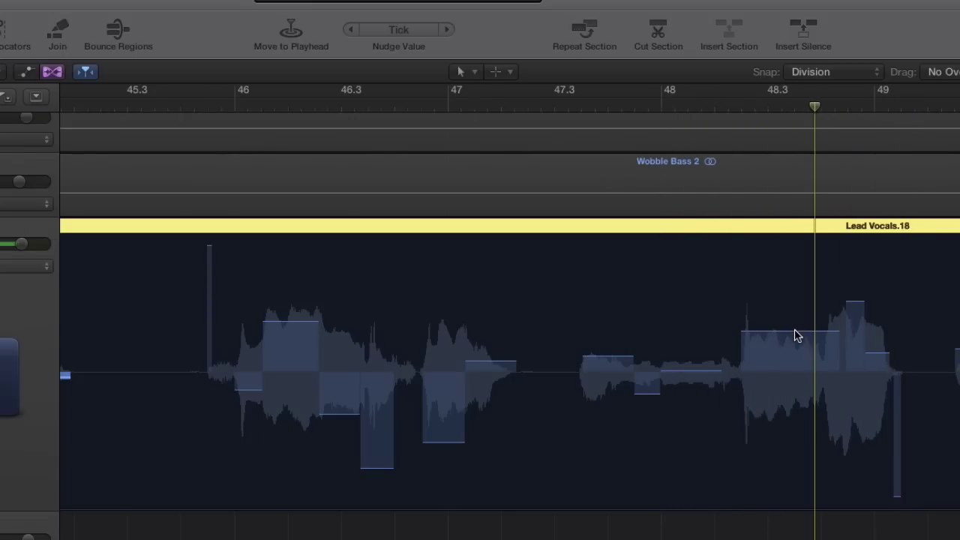
Lower the long sharp note in the second half of bar 48's phrase toward its pitch centre, and replay from bar 48.
drag(795, 332, 795, 362)
click(662, 103)
key(space)
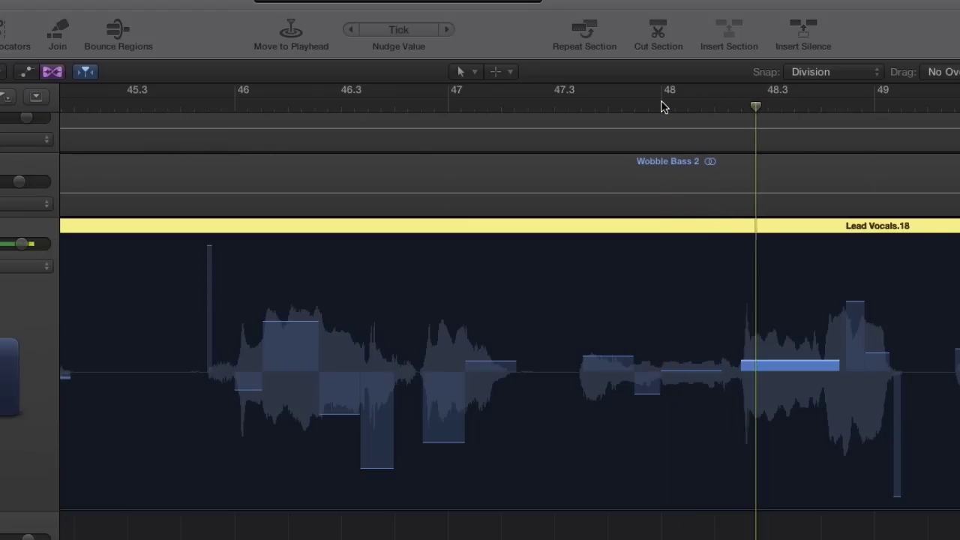